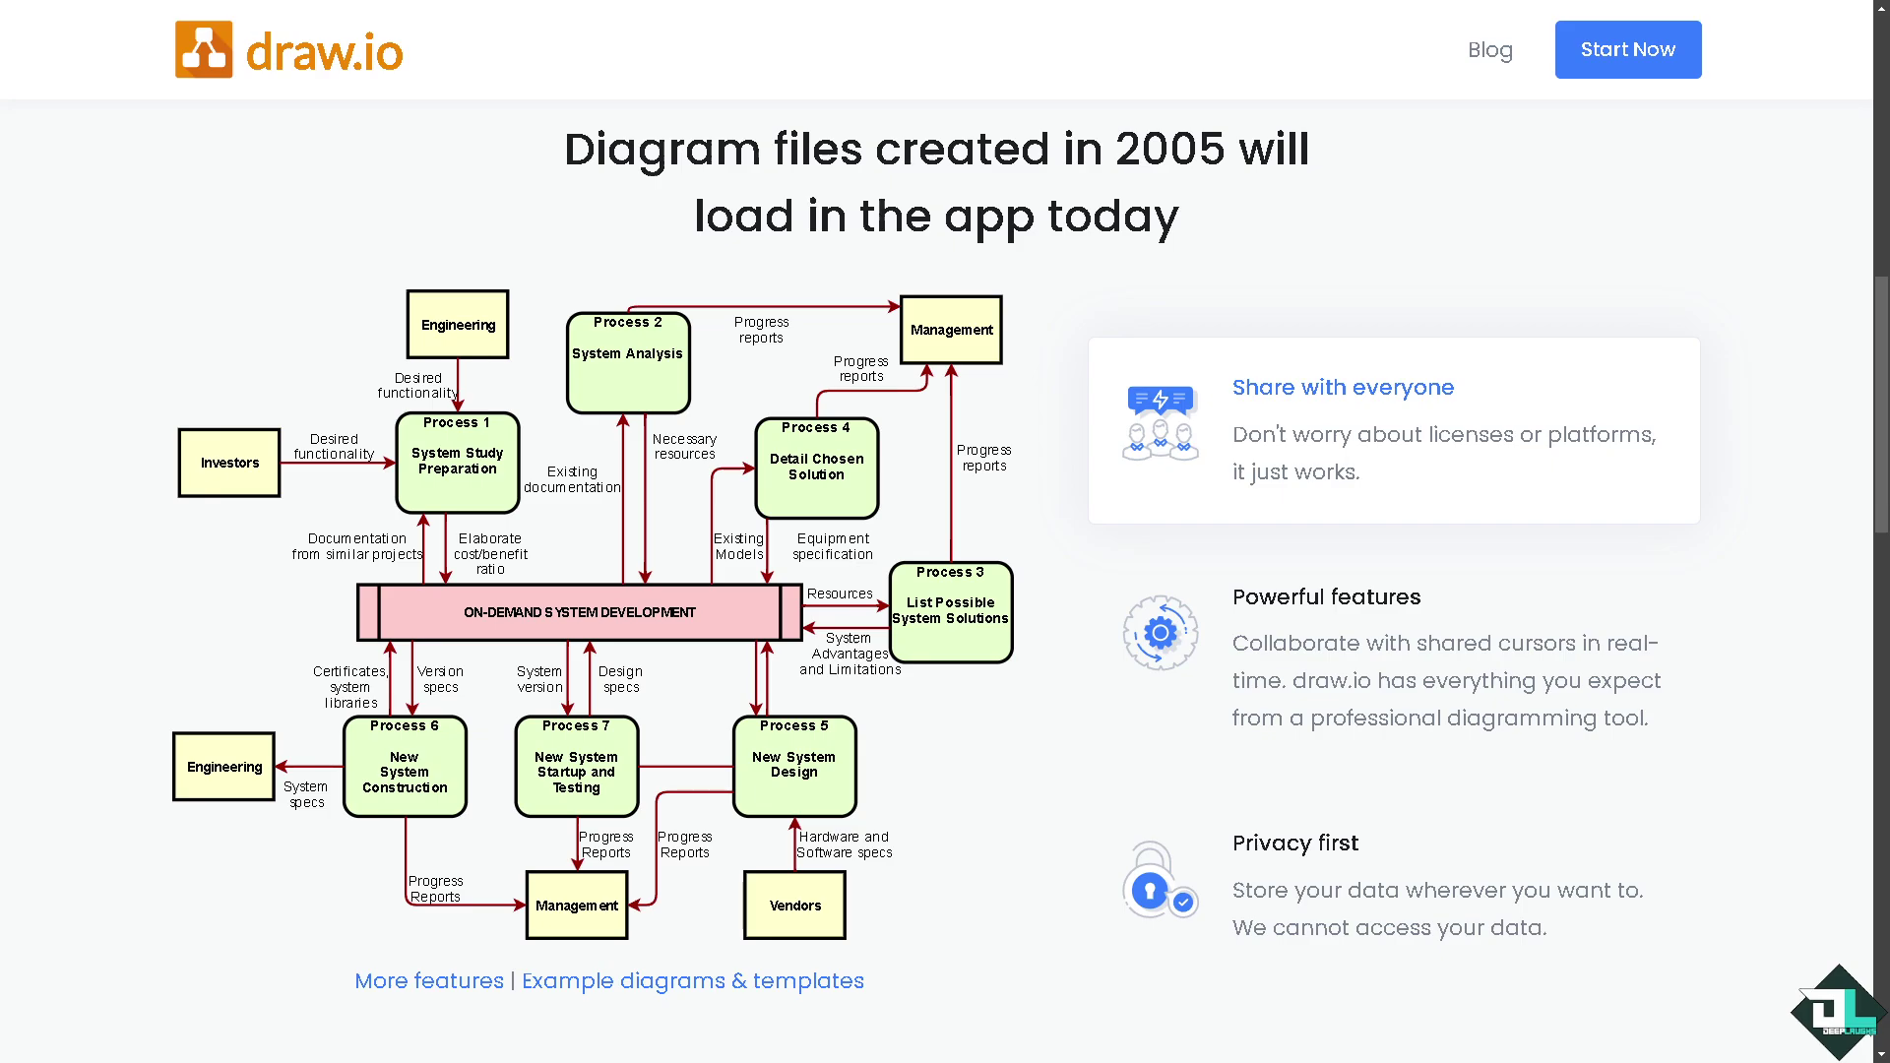
Step: Open the 'How to Crop on Draw IO.io' diagram showing two tables and a hatched ellipse
scroll(945, 532, up, 10)
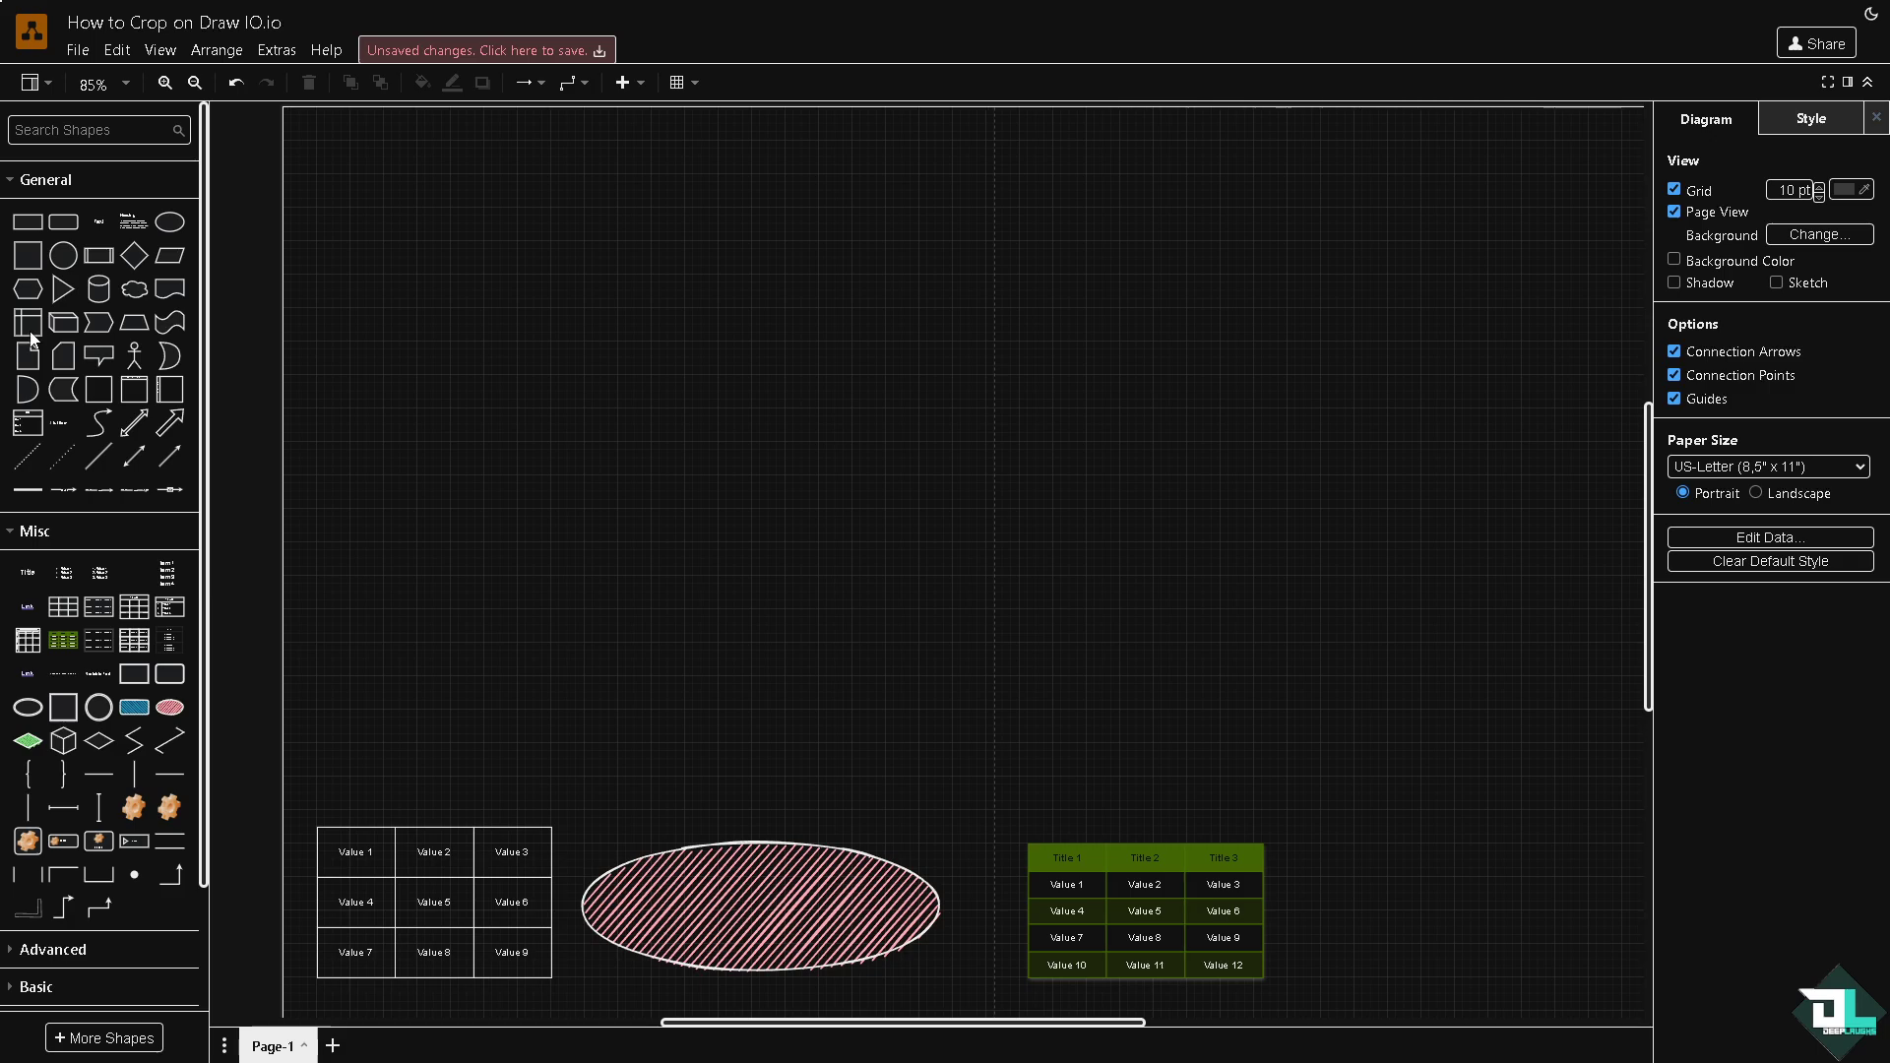
Step: Import the 'How to Crop' thumbnail photo onto the canvas via File > Import from
click(78, 49)
mouse_move(175, 382)
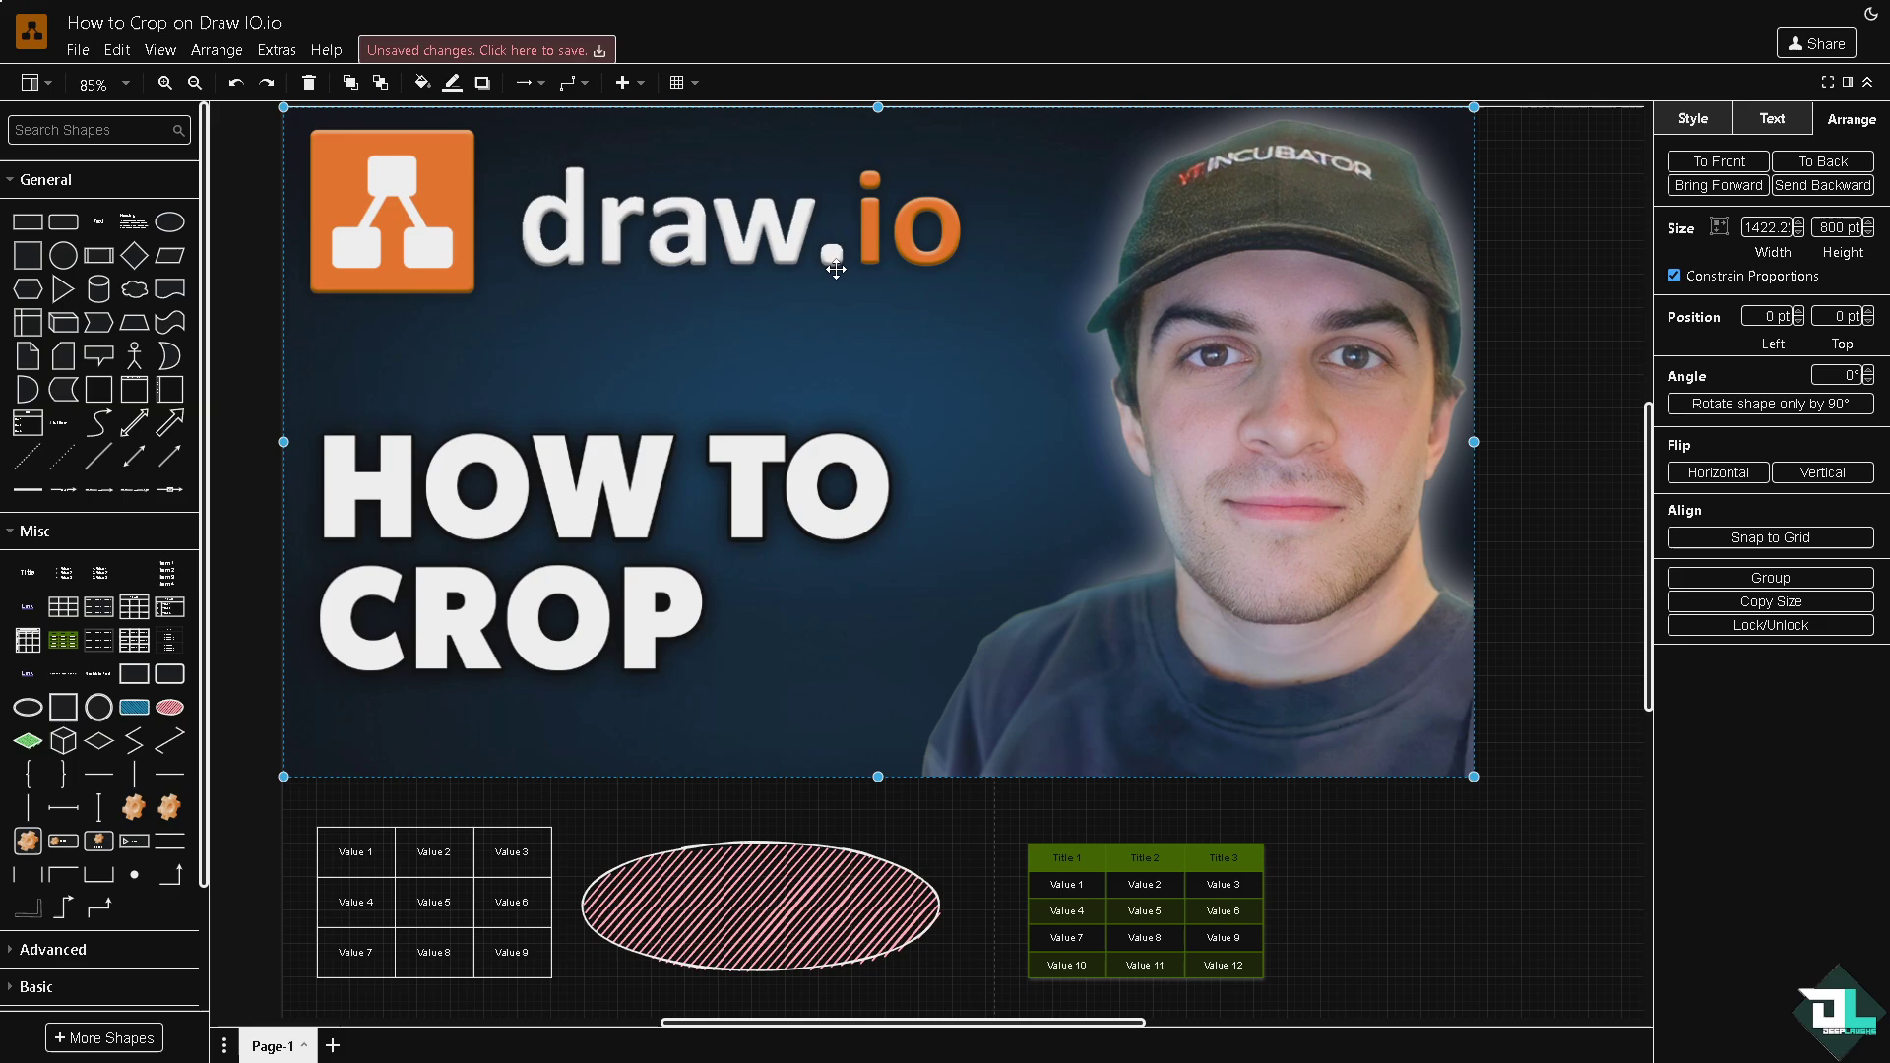
Step: Start cropping the photo, trying Rounded and Ellipse shapes before settling on Rectangle
right_click(645, 341)
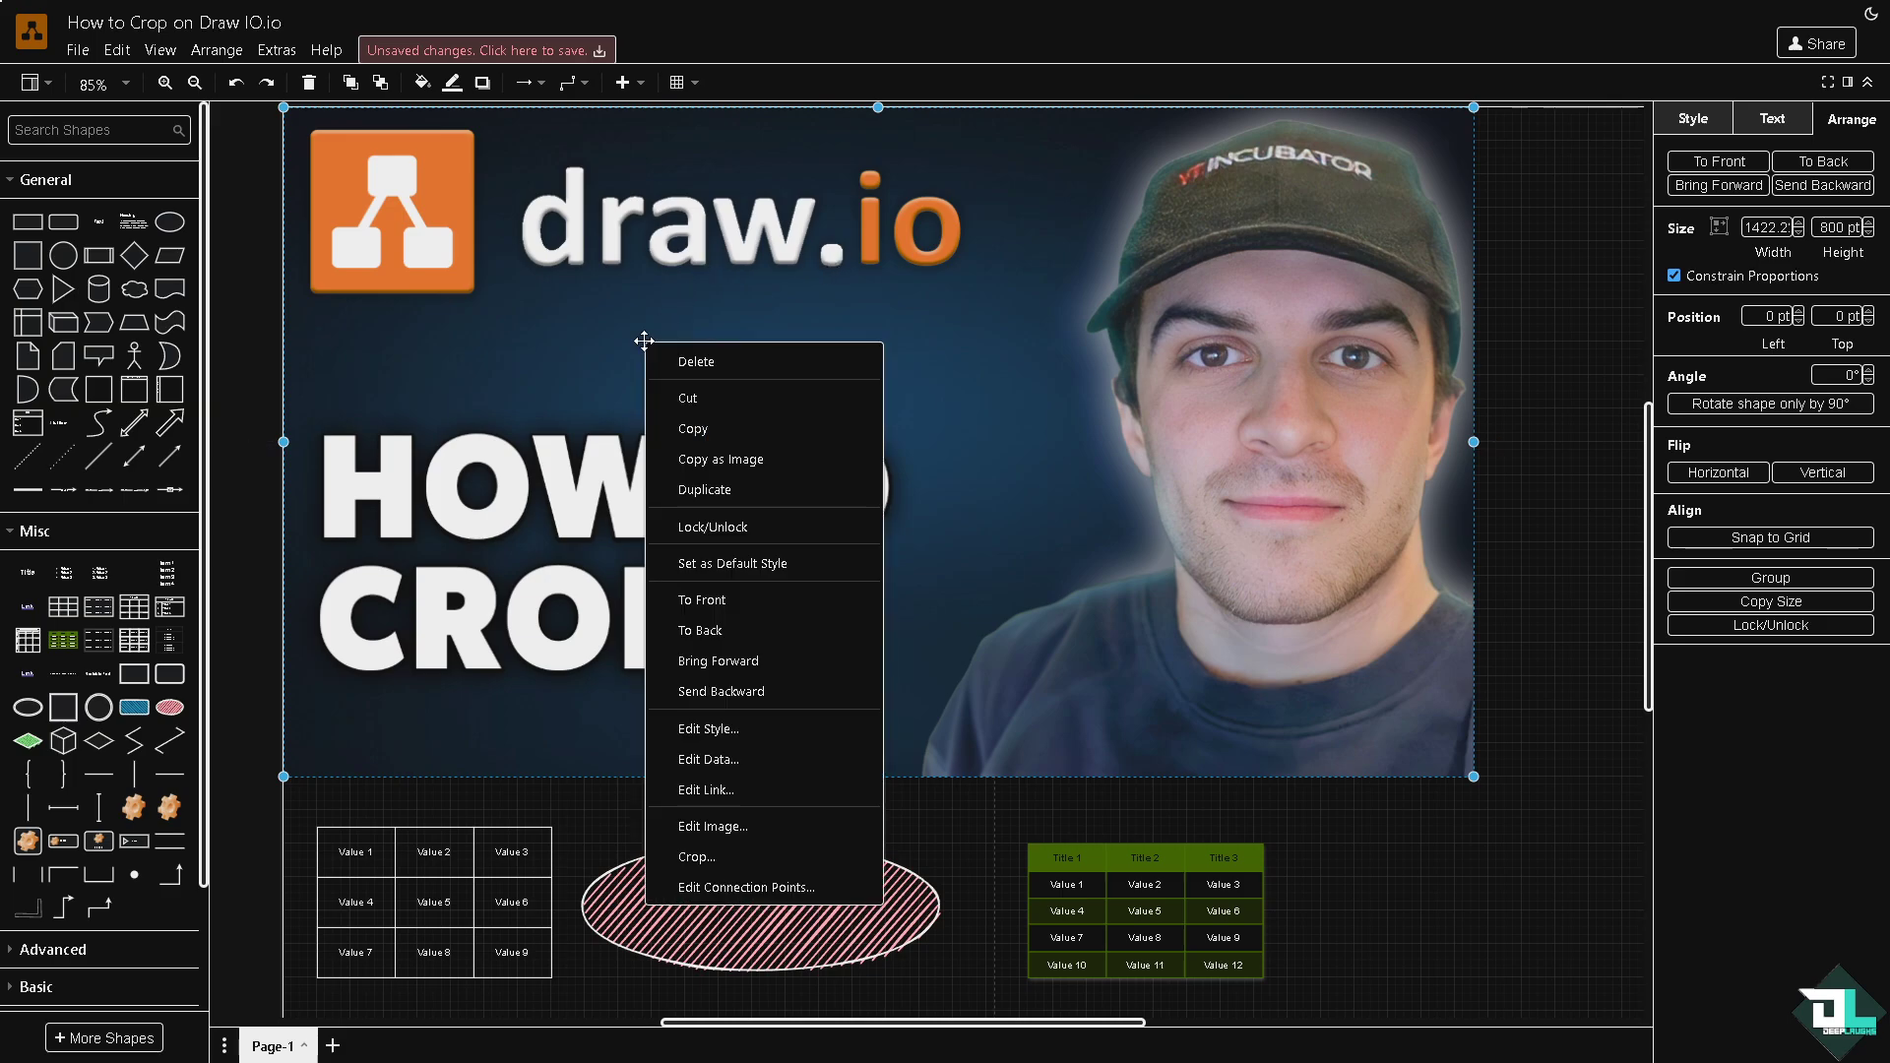
click(713, 857)
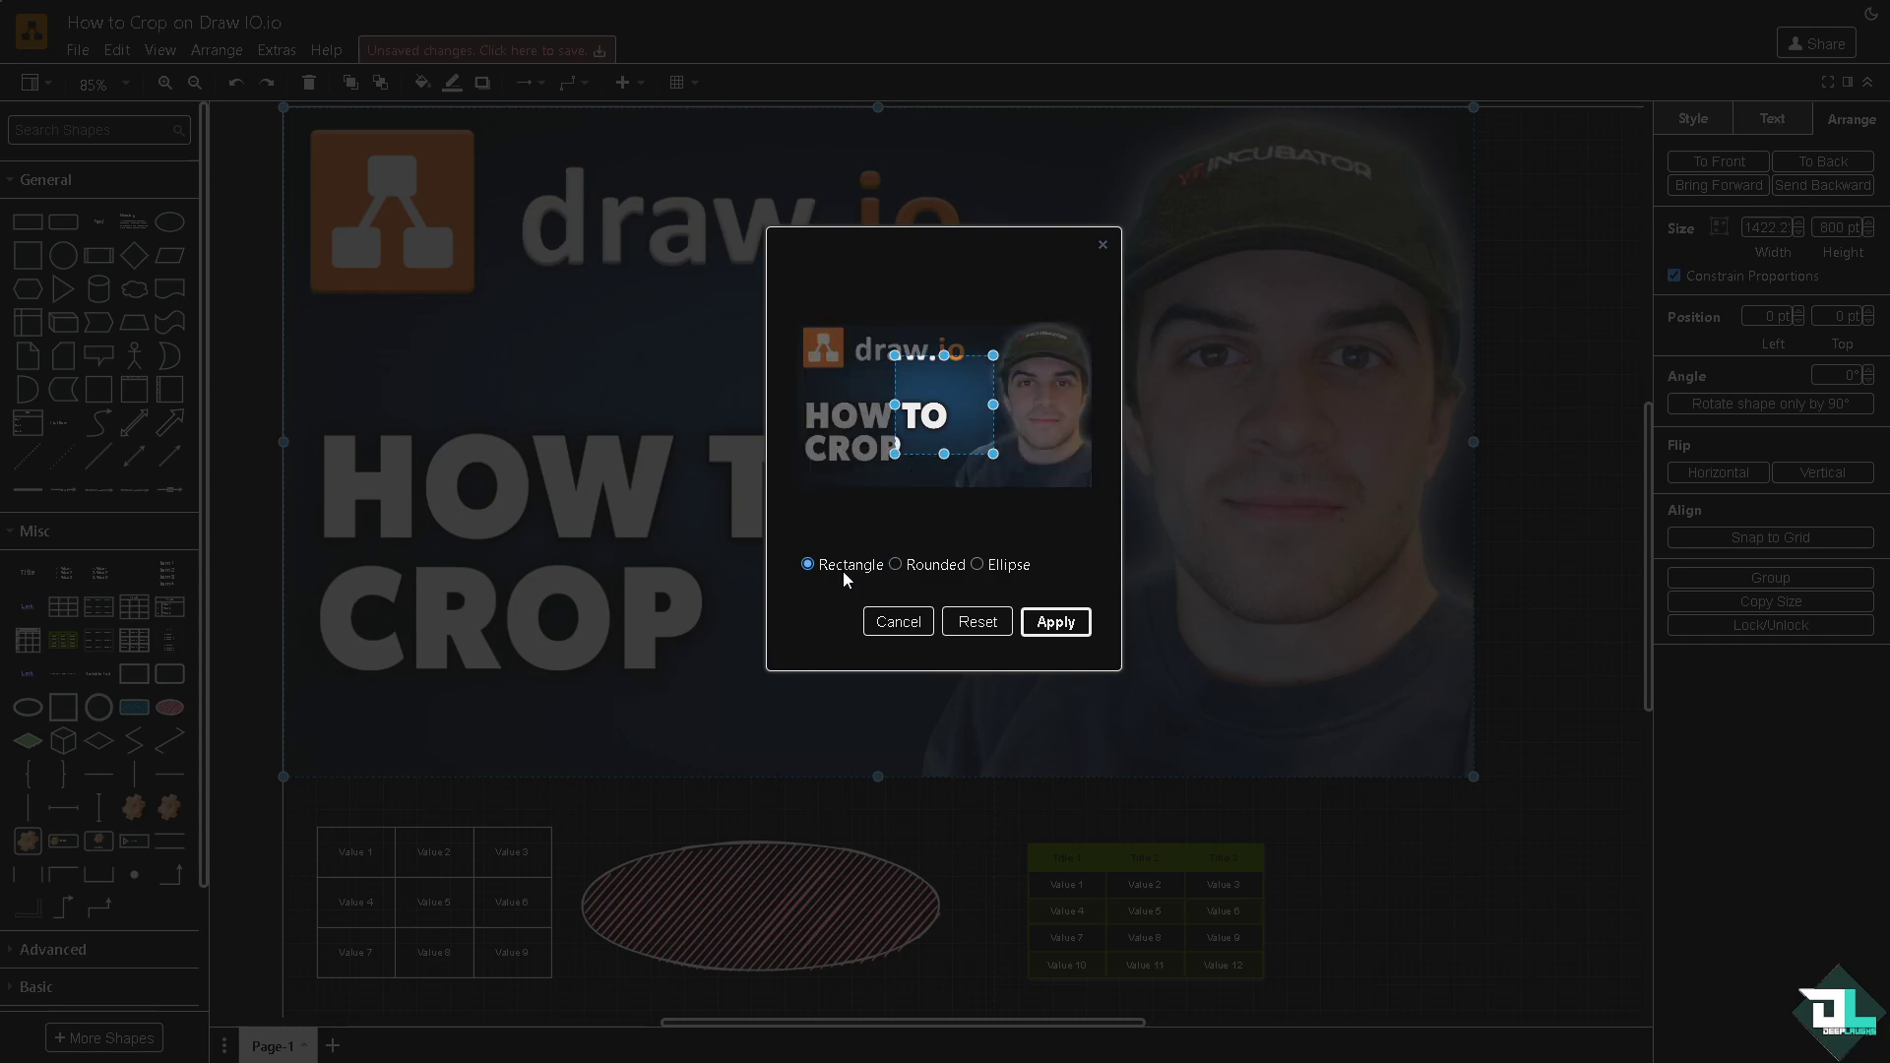
click(892, 564)
drag(897, 587, 941, 590)
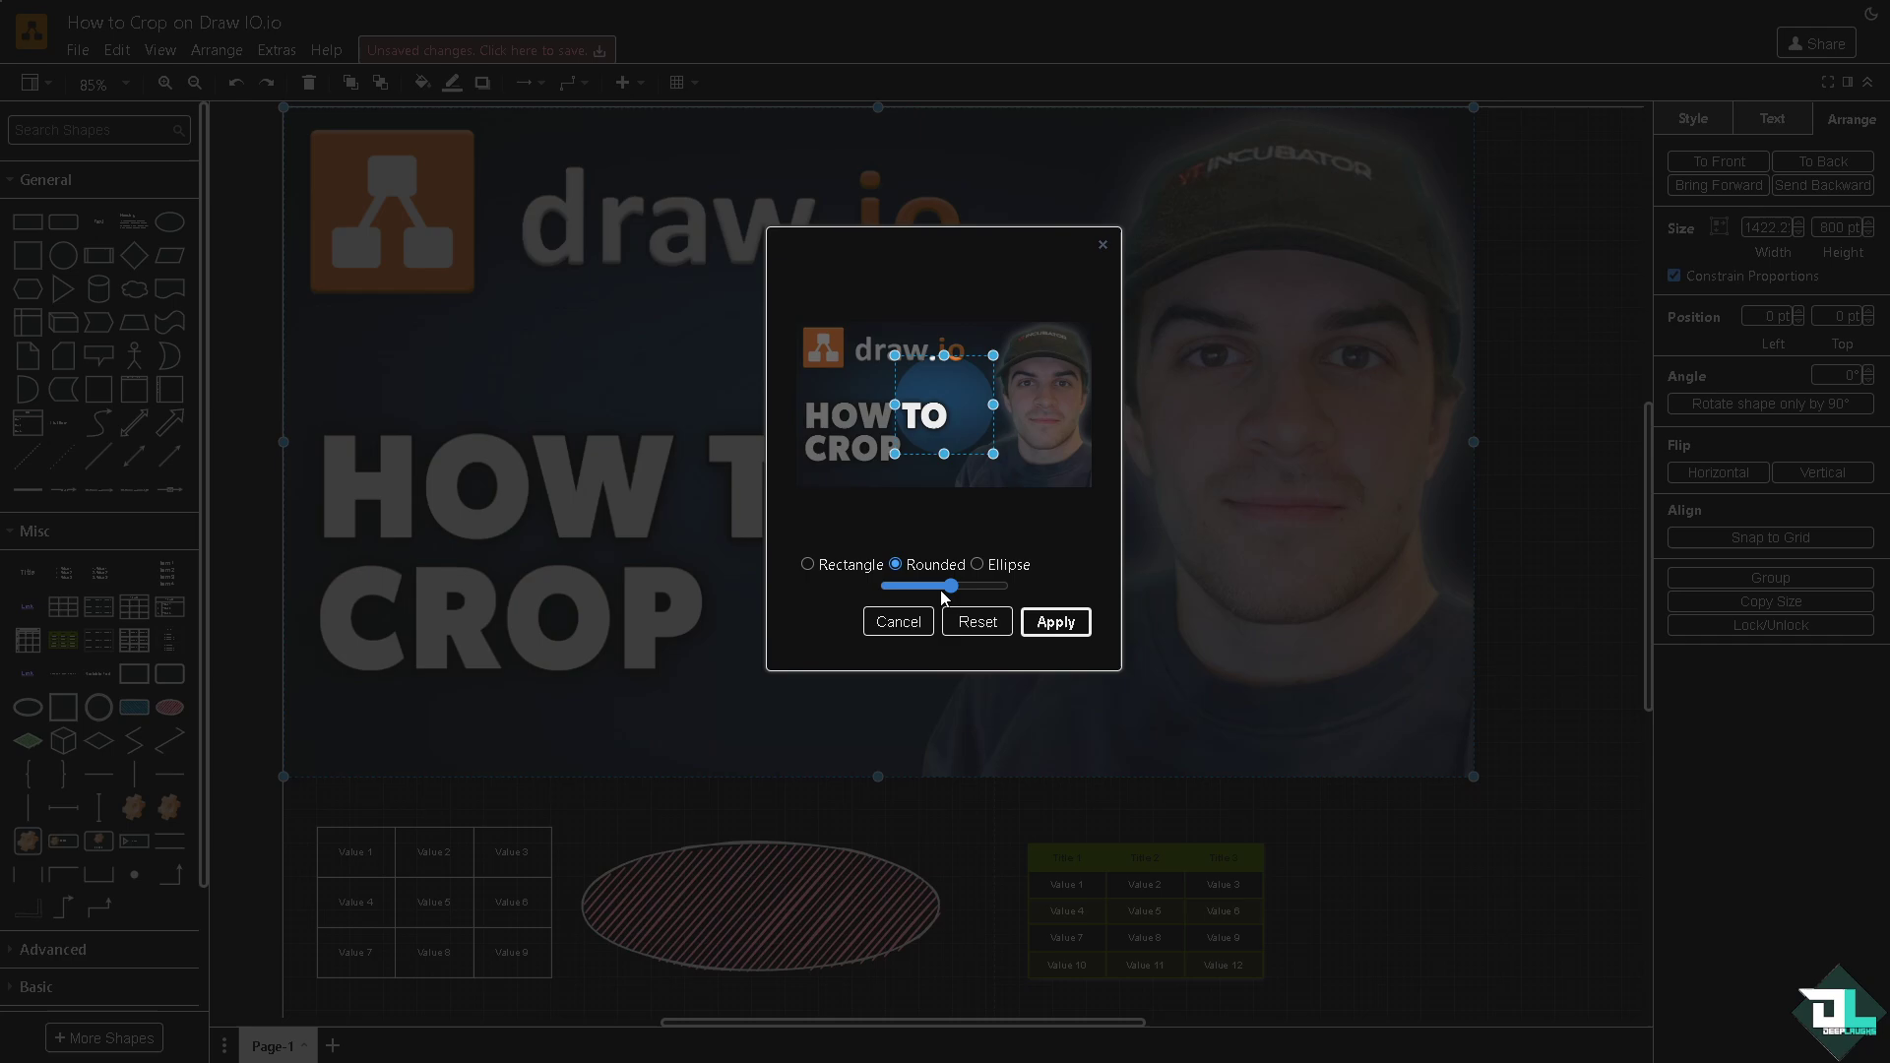
click(977, 564)
click(895, 567)
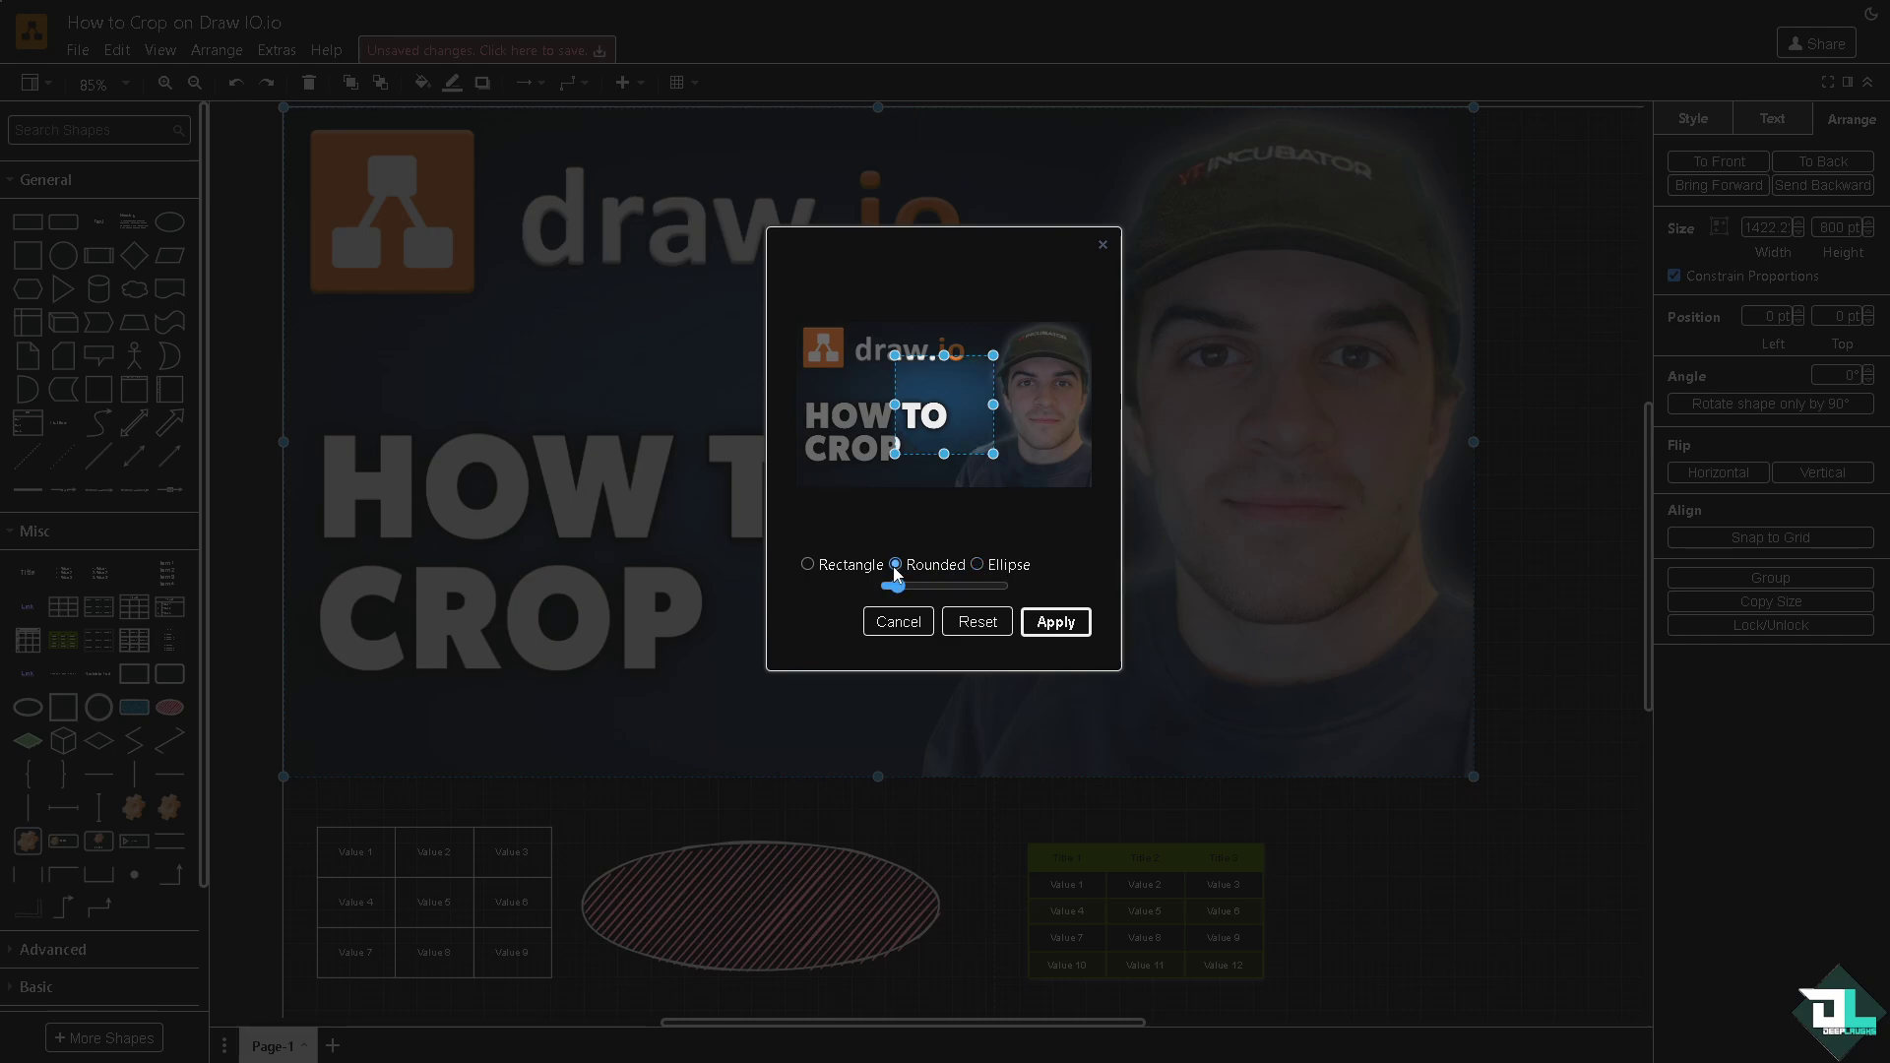
click(806, 565)
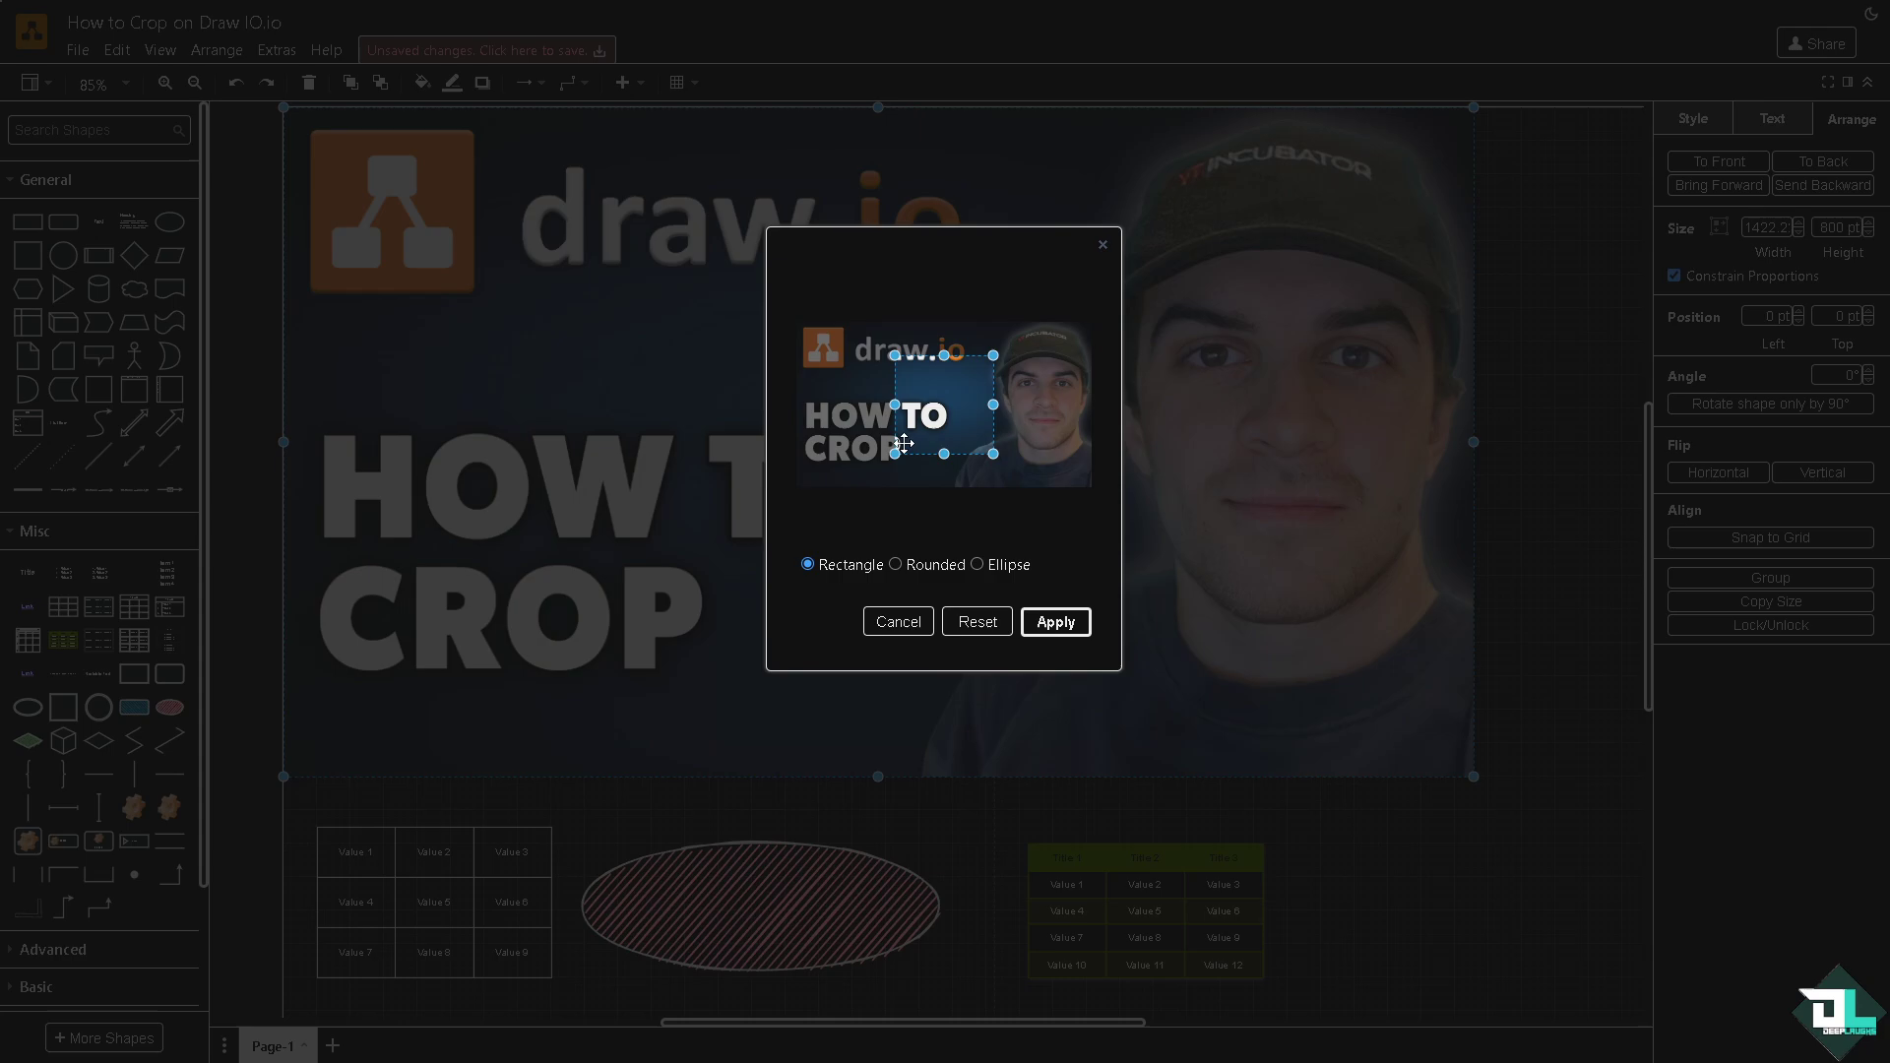
Step: Resize the rectangular crop area to frame the man's face
drag(894, 451, 858, 460)
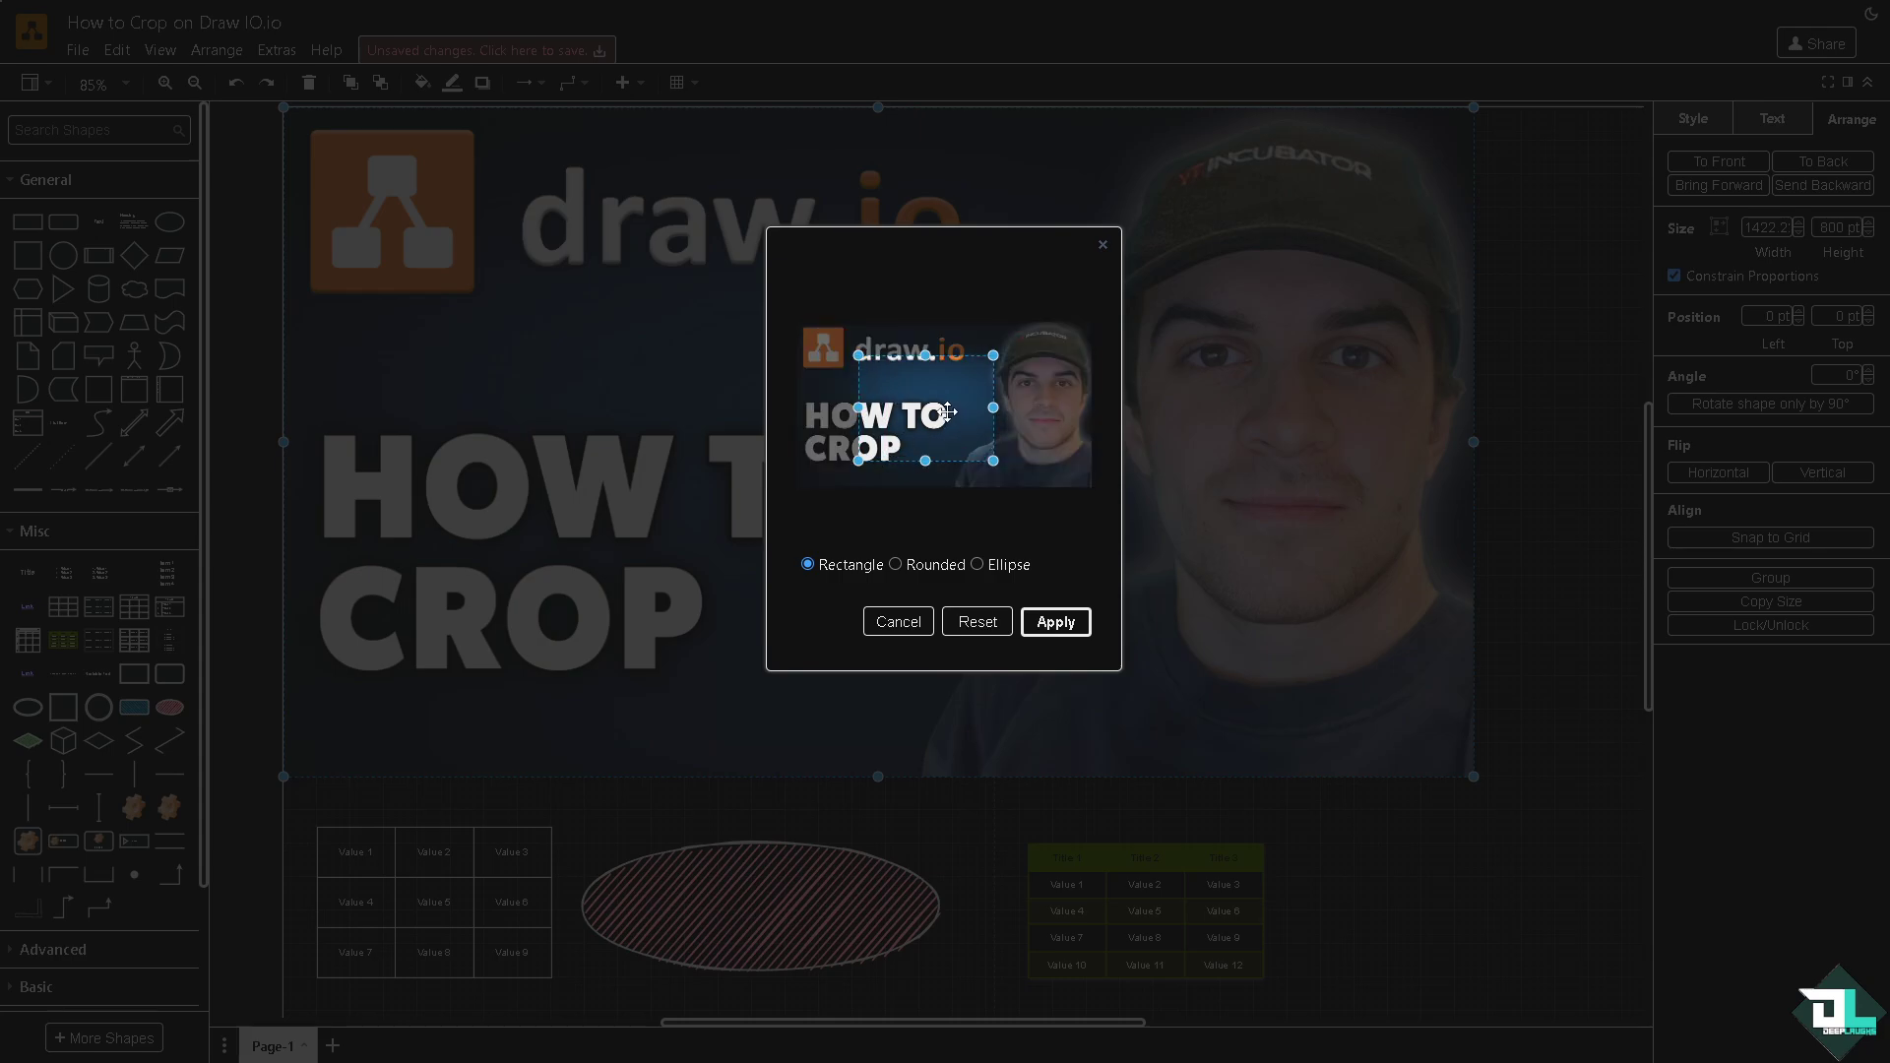
drag(945, 412, 1043, 487)
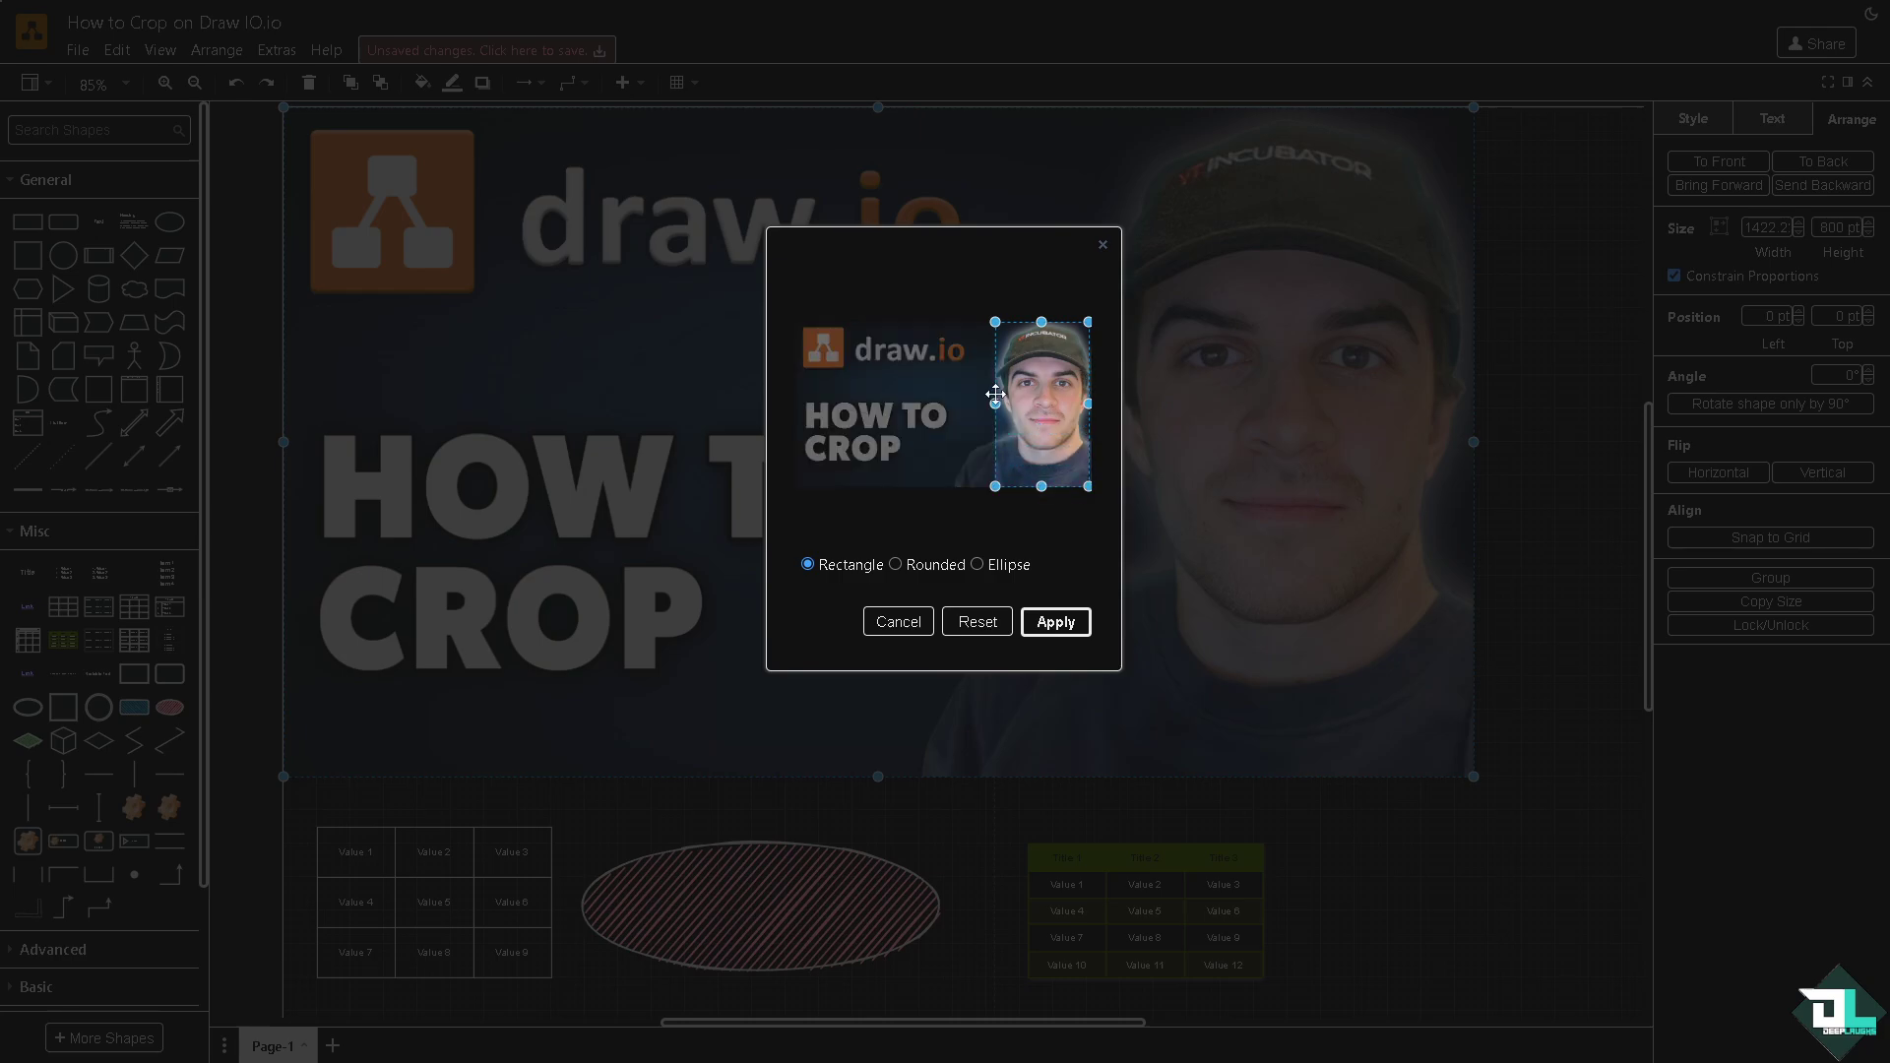
drag(995, 403, 967, 404)
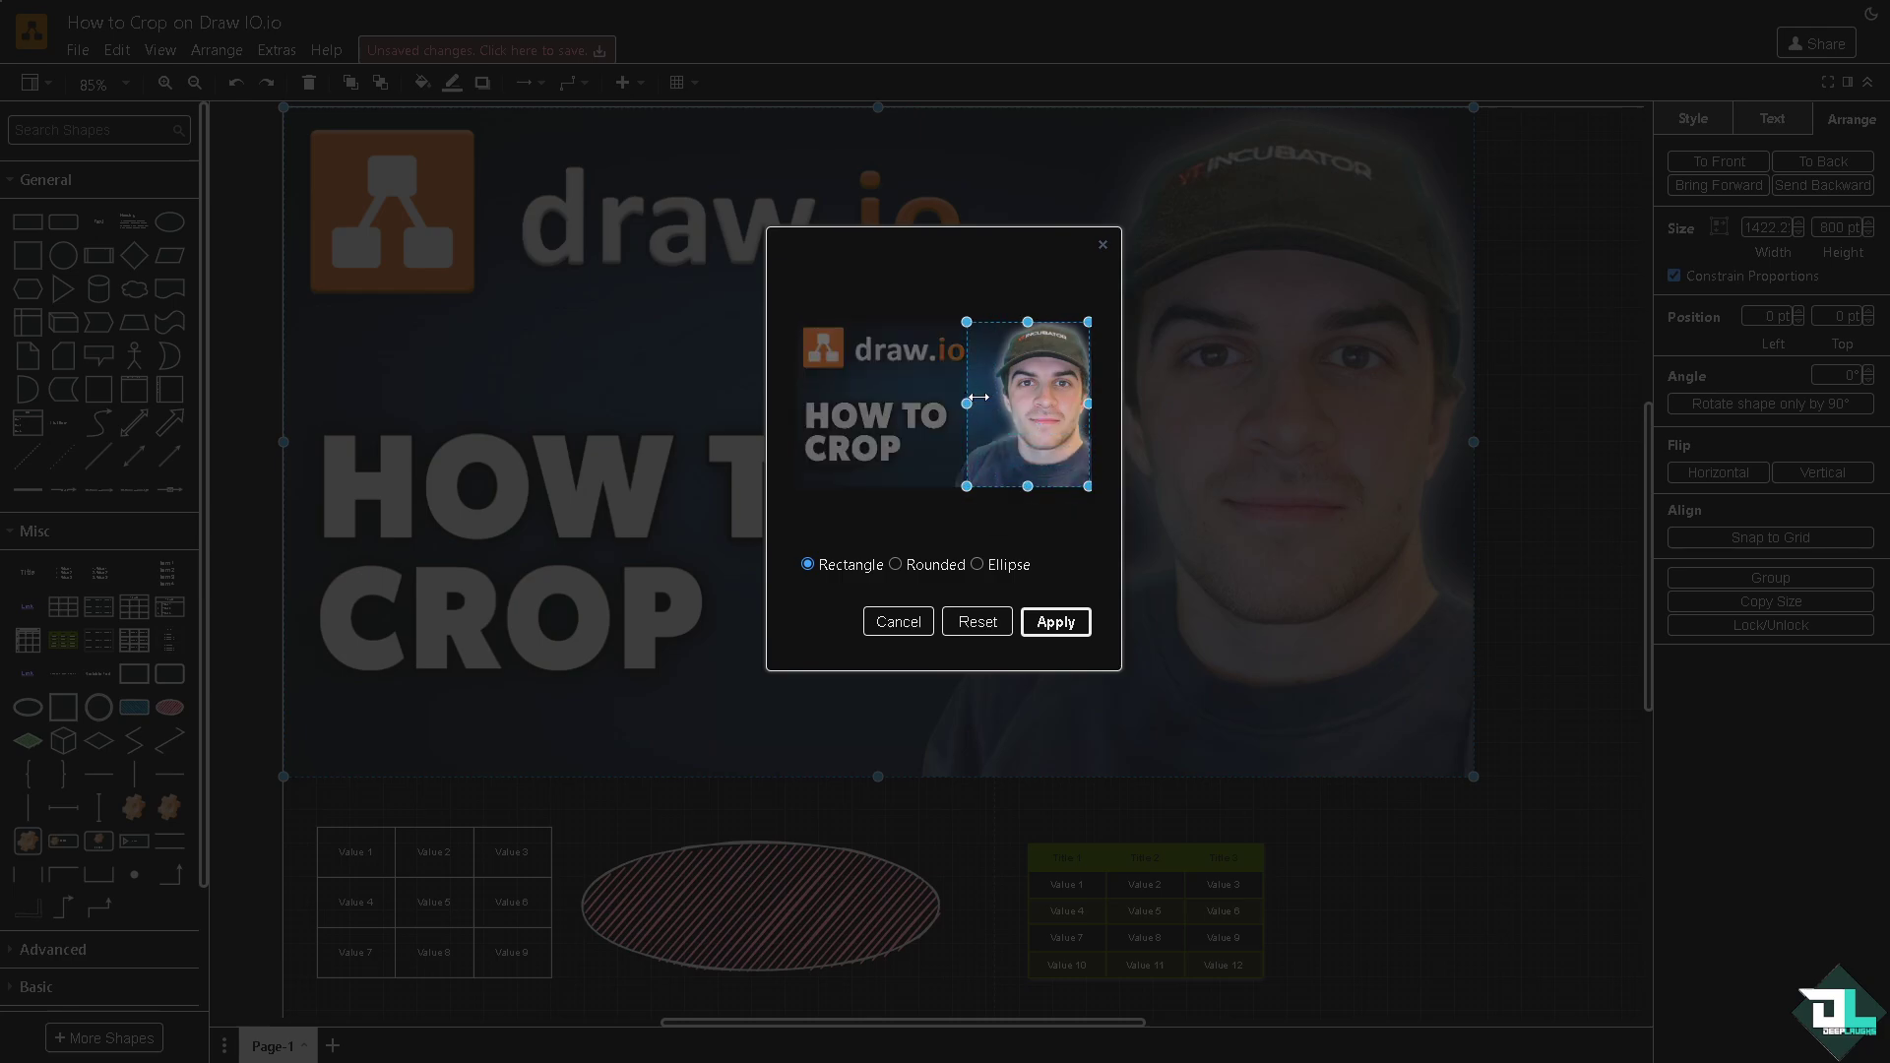
click(1055, 622)
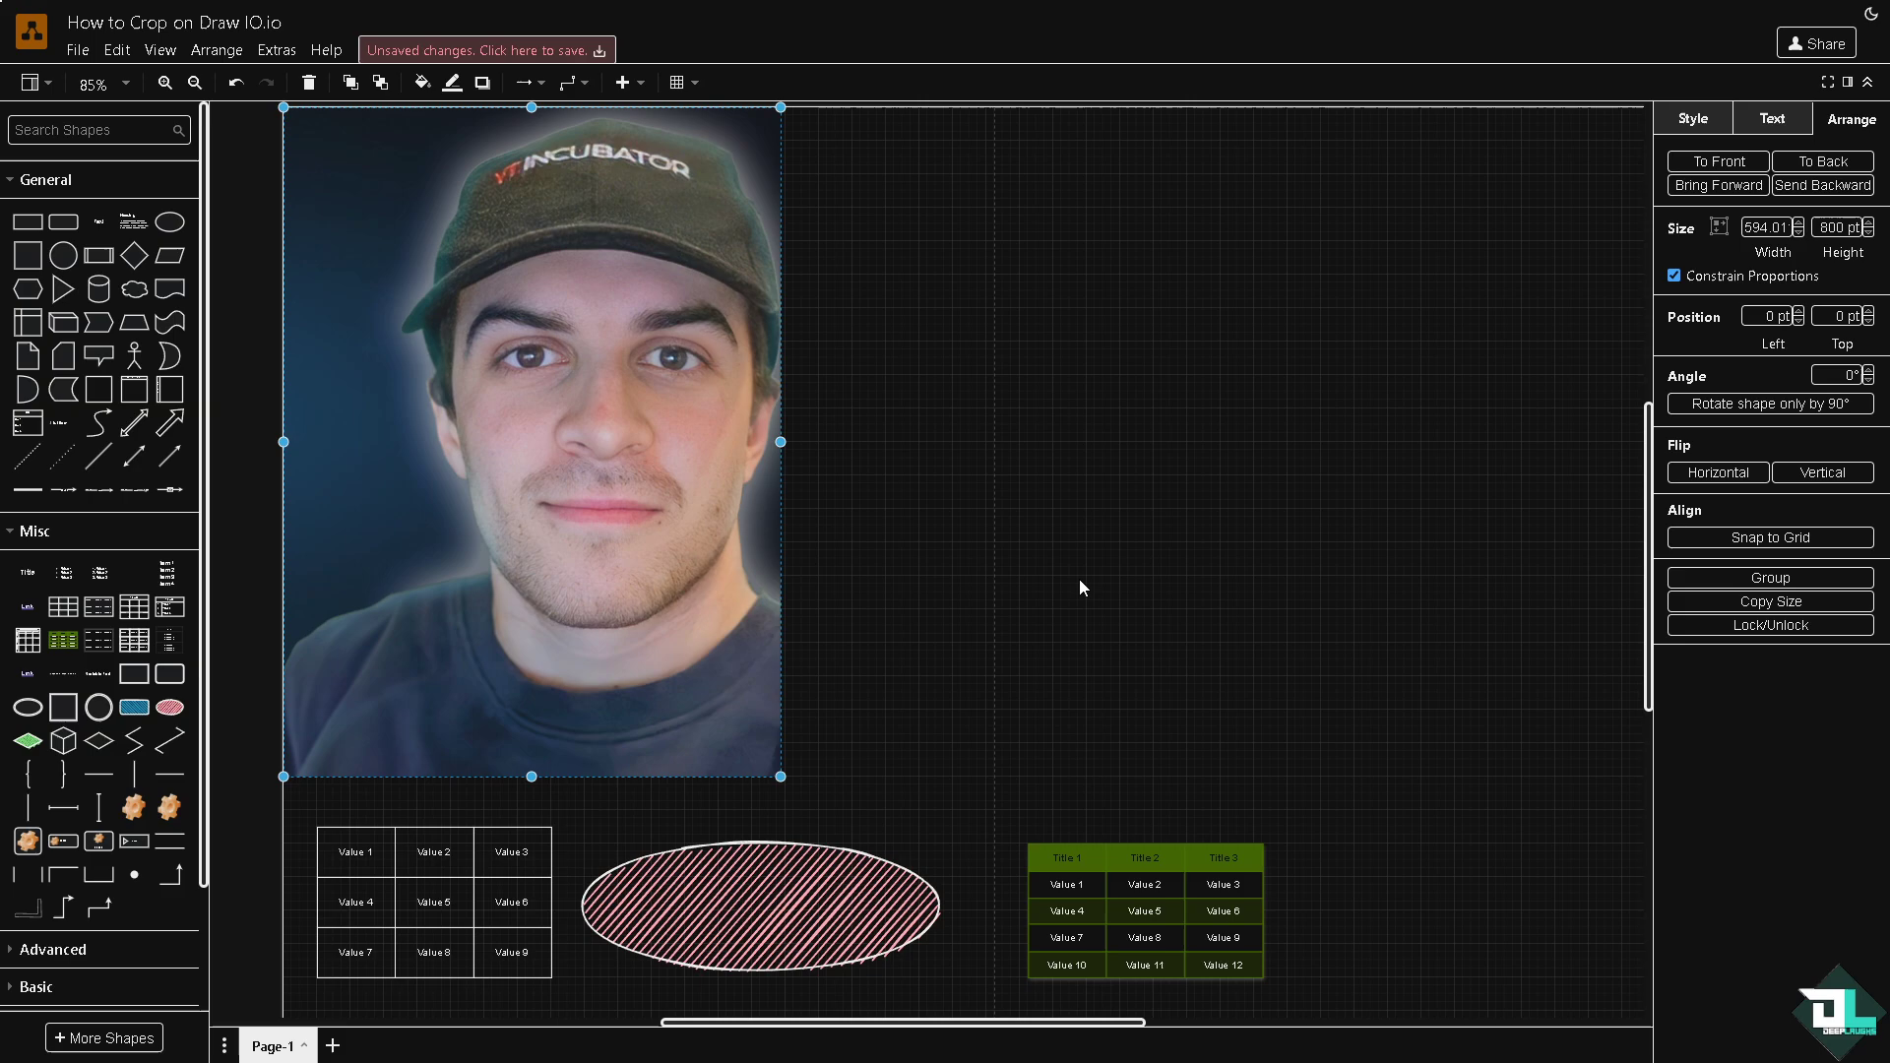
scroll(829, 654, down, 3)
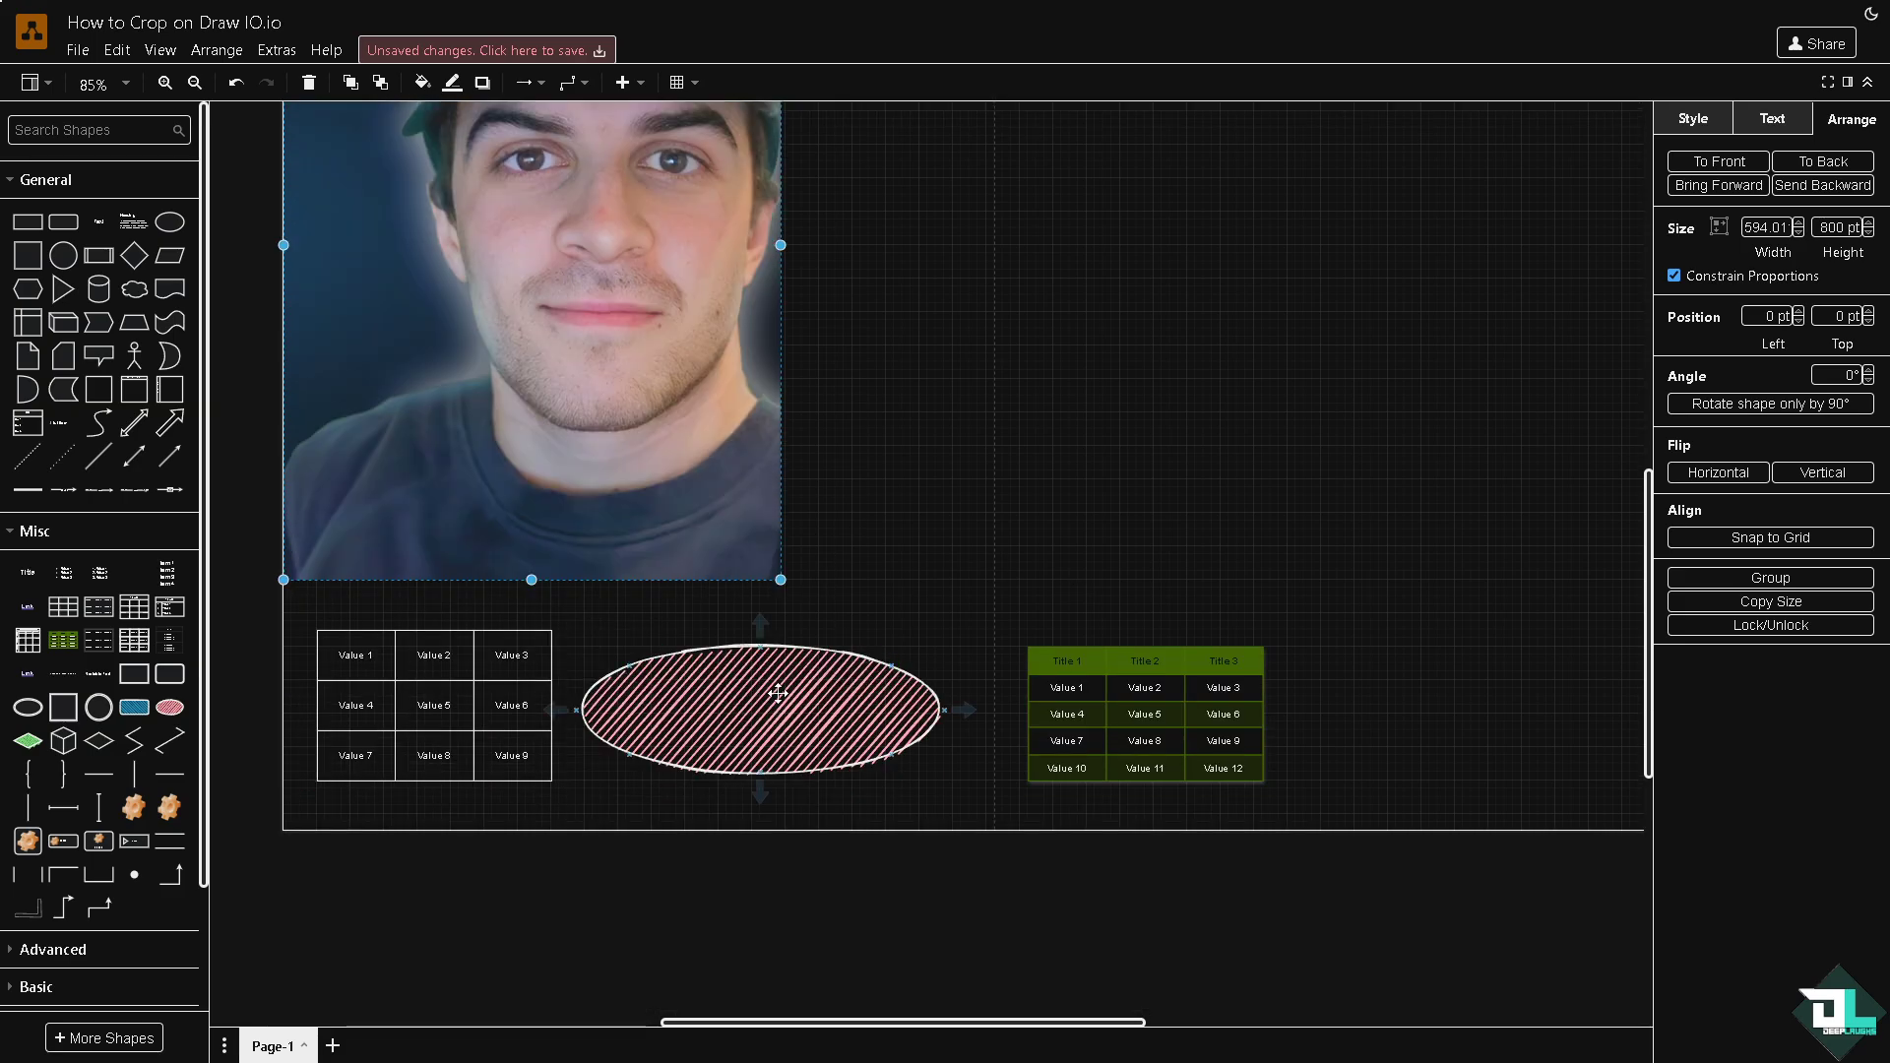
click(1081, 654)
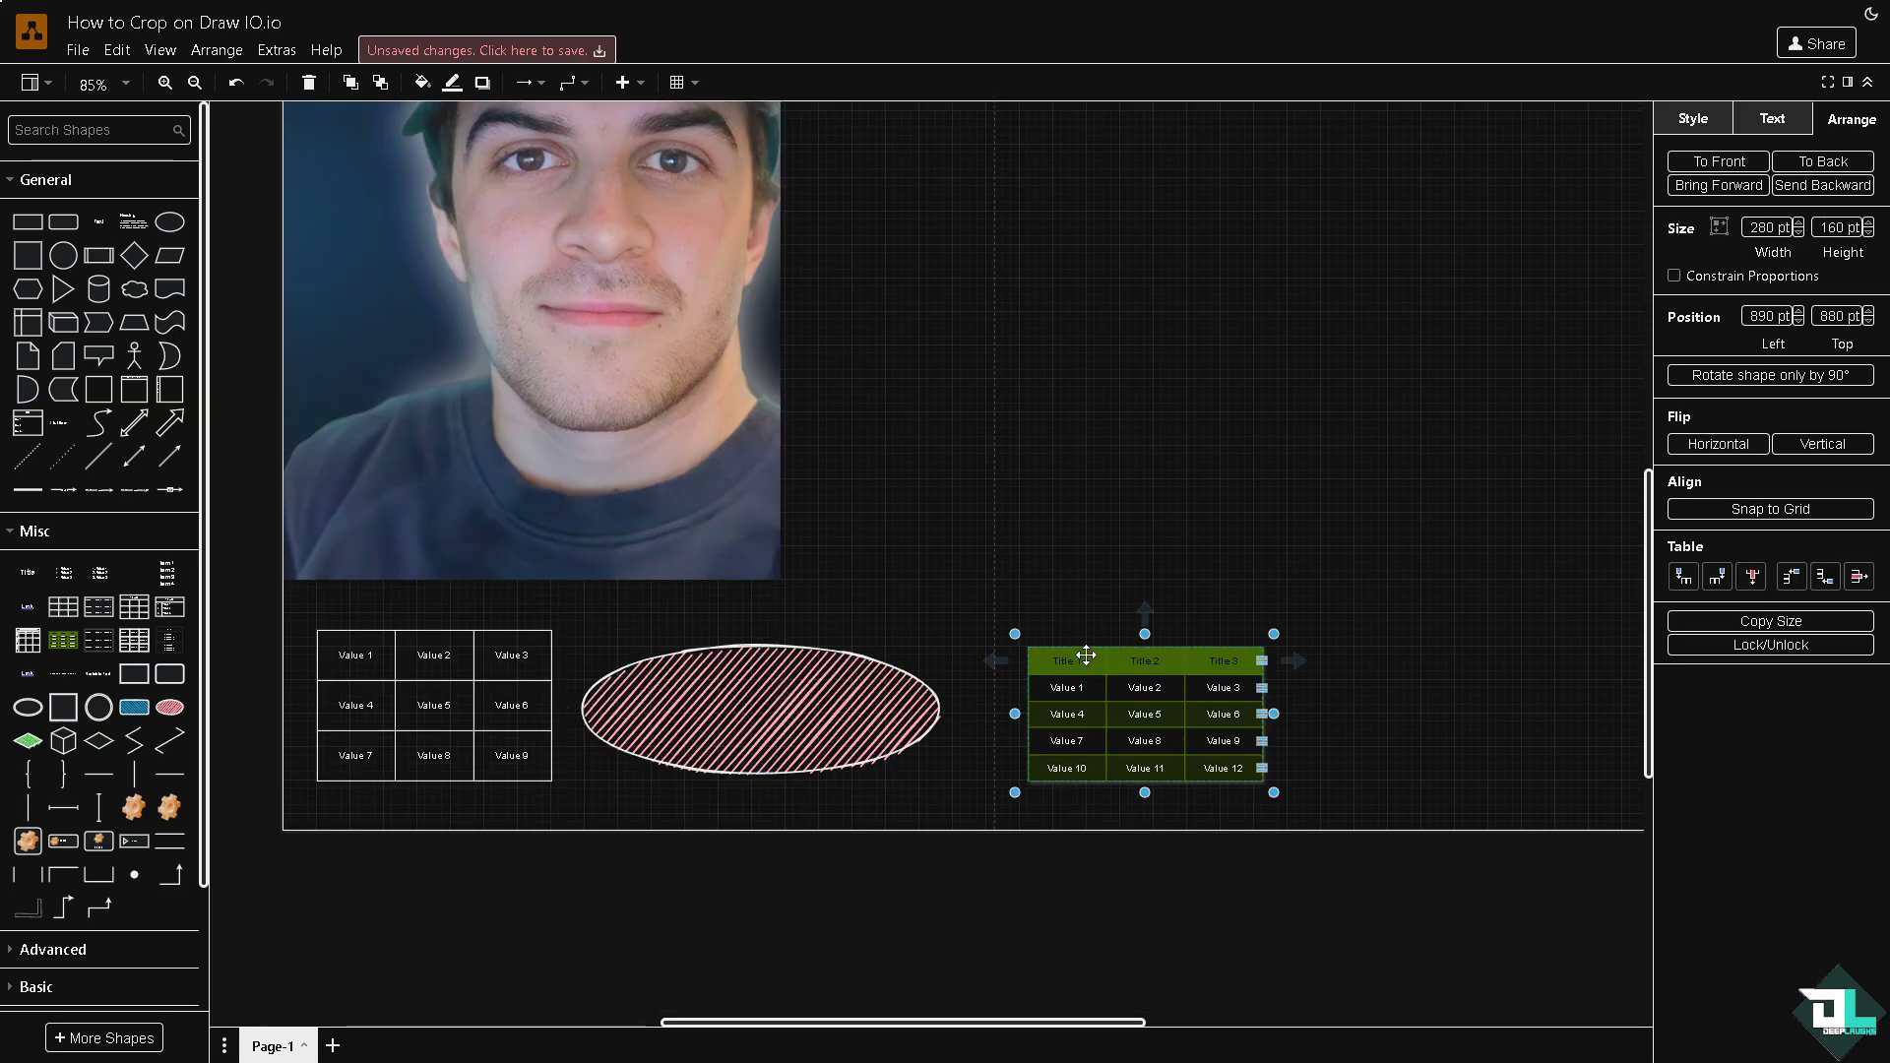
right_click(1084, 654)
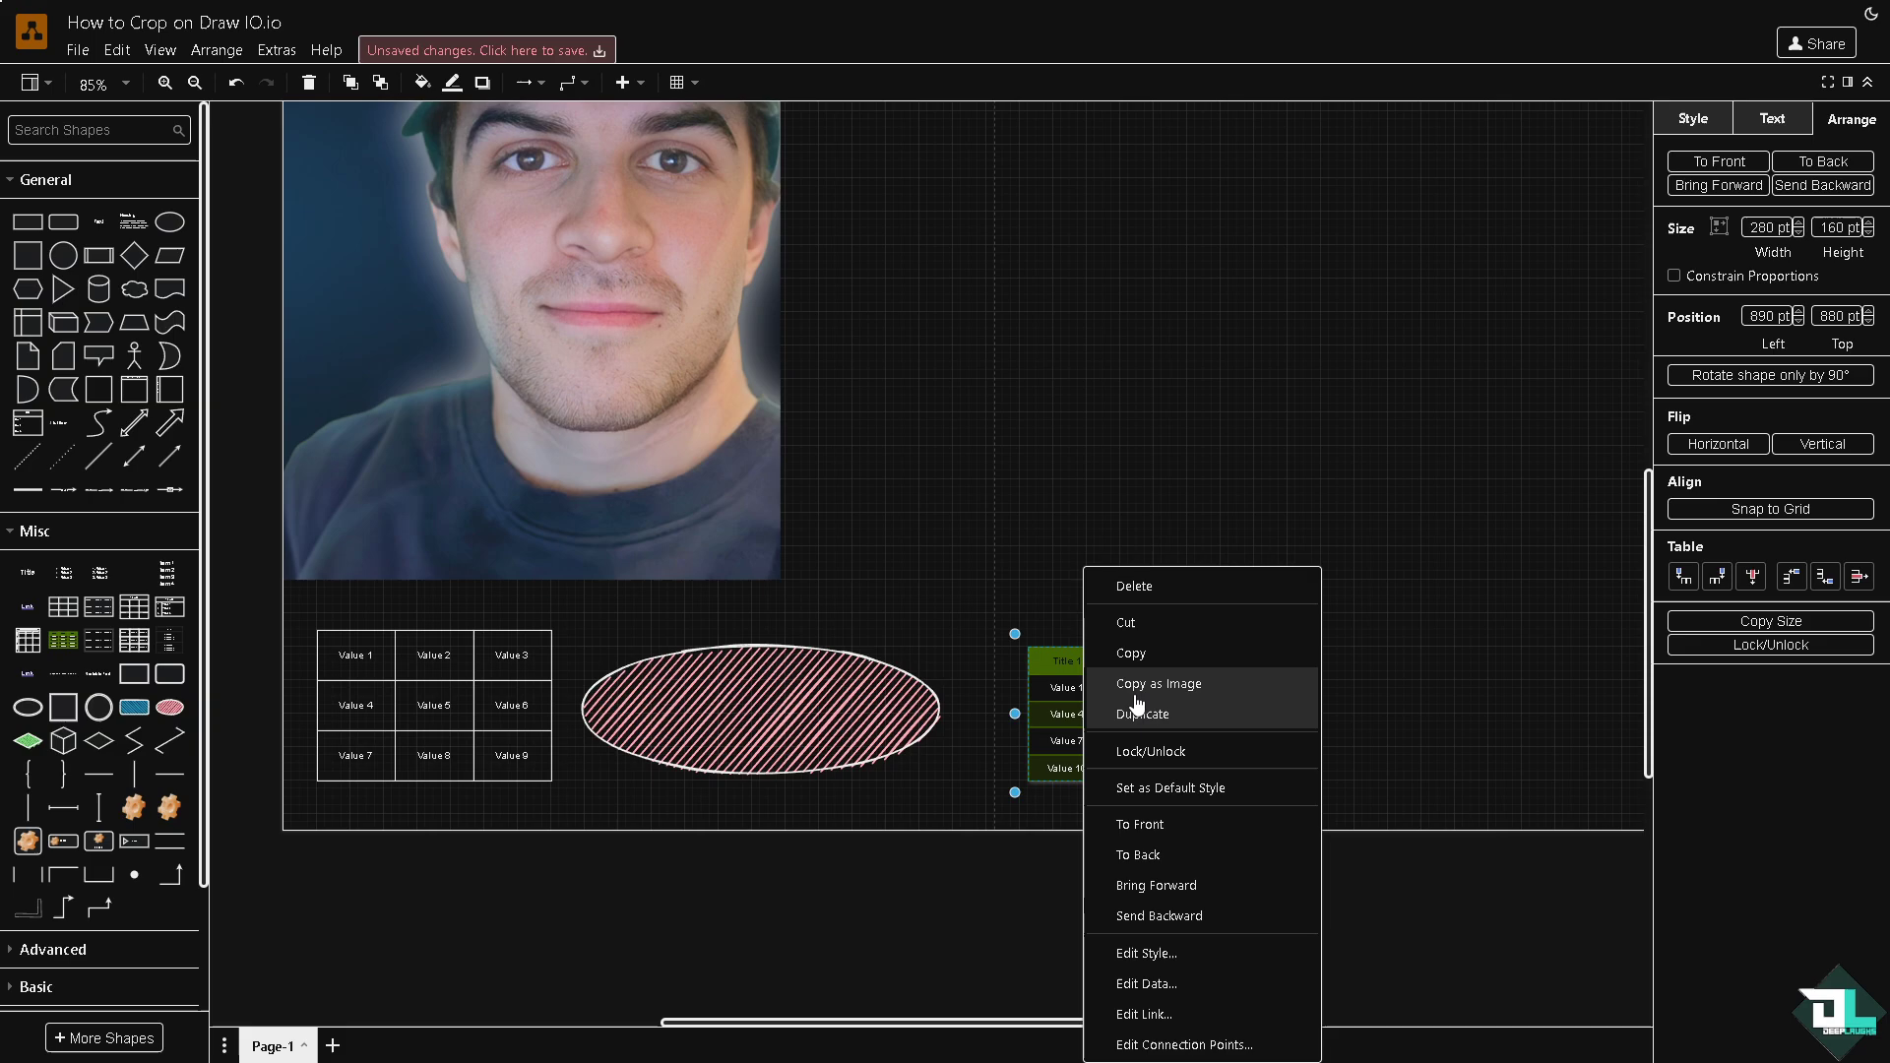
click(918, 567)
click(751, 695)
right_click(751, 695)
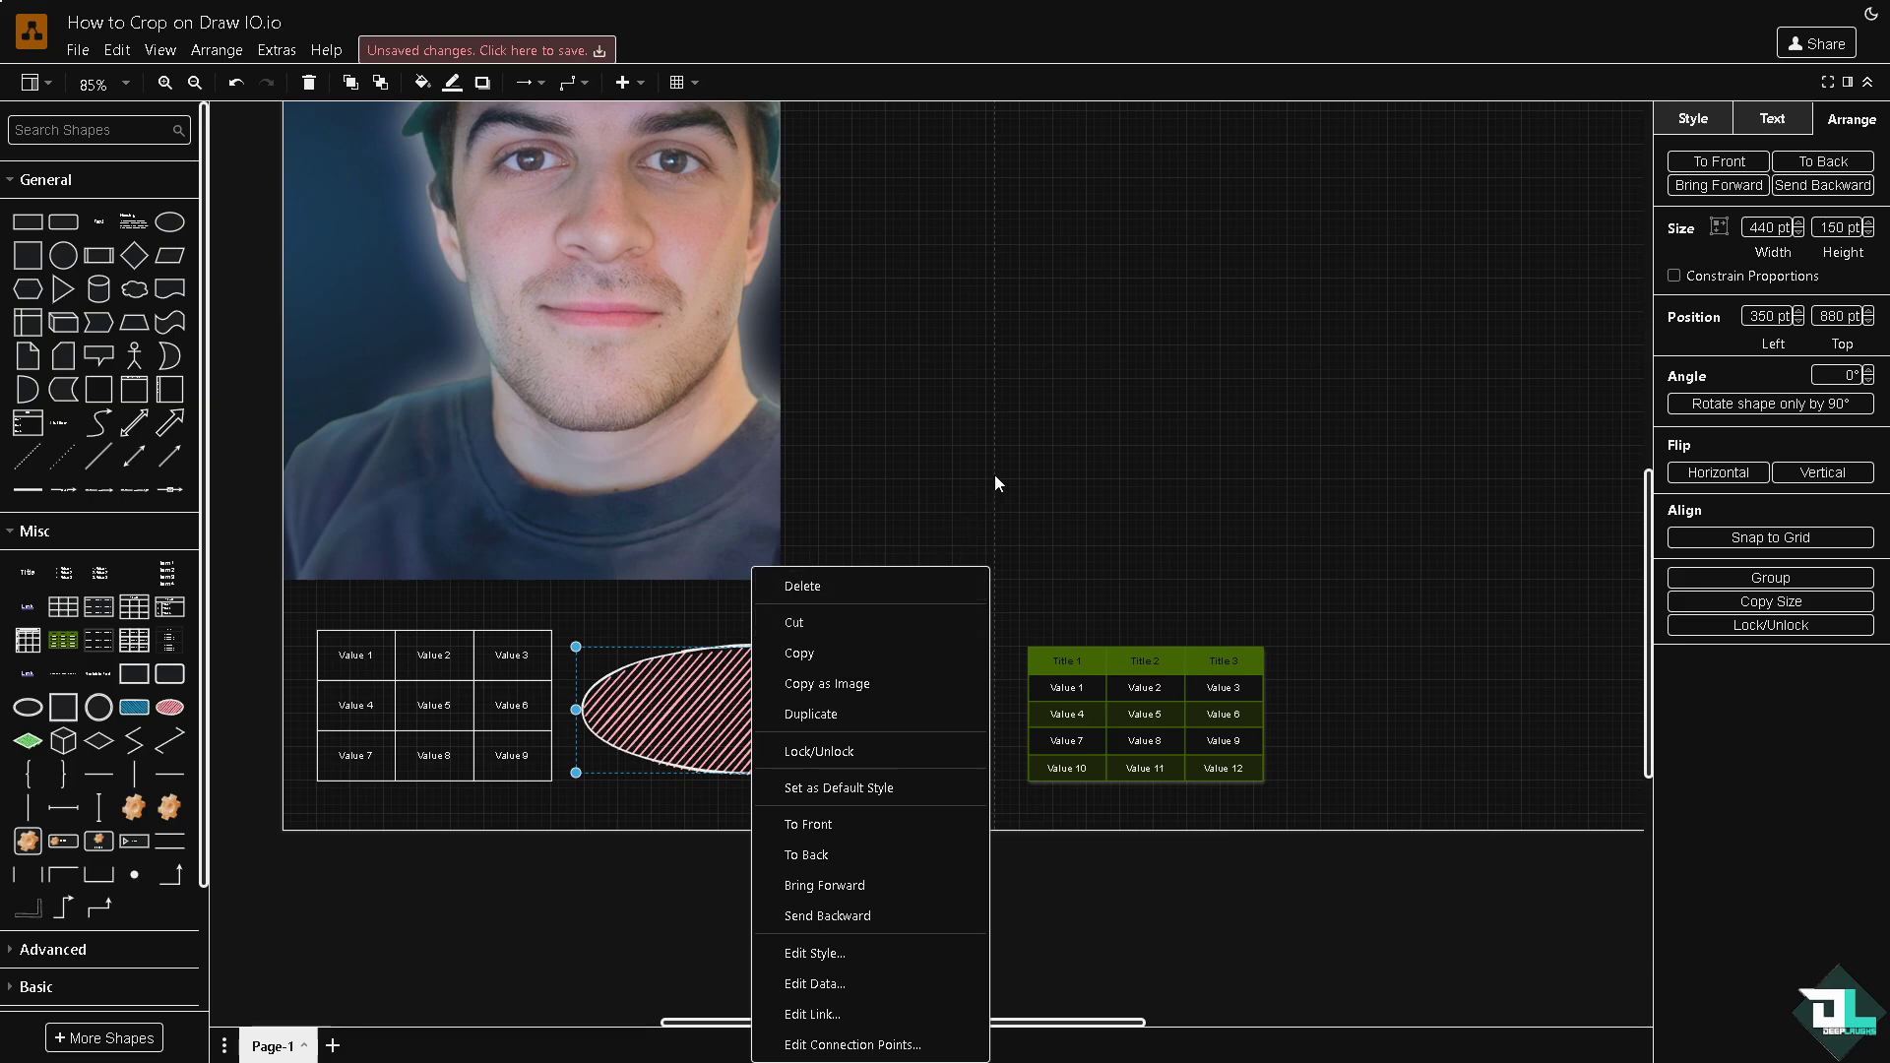
click(984, 447)
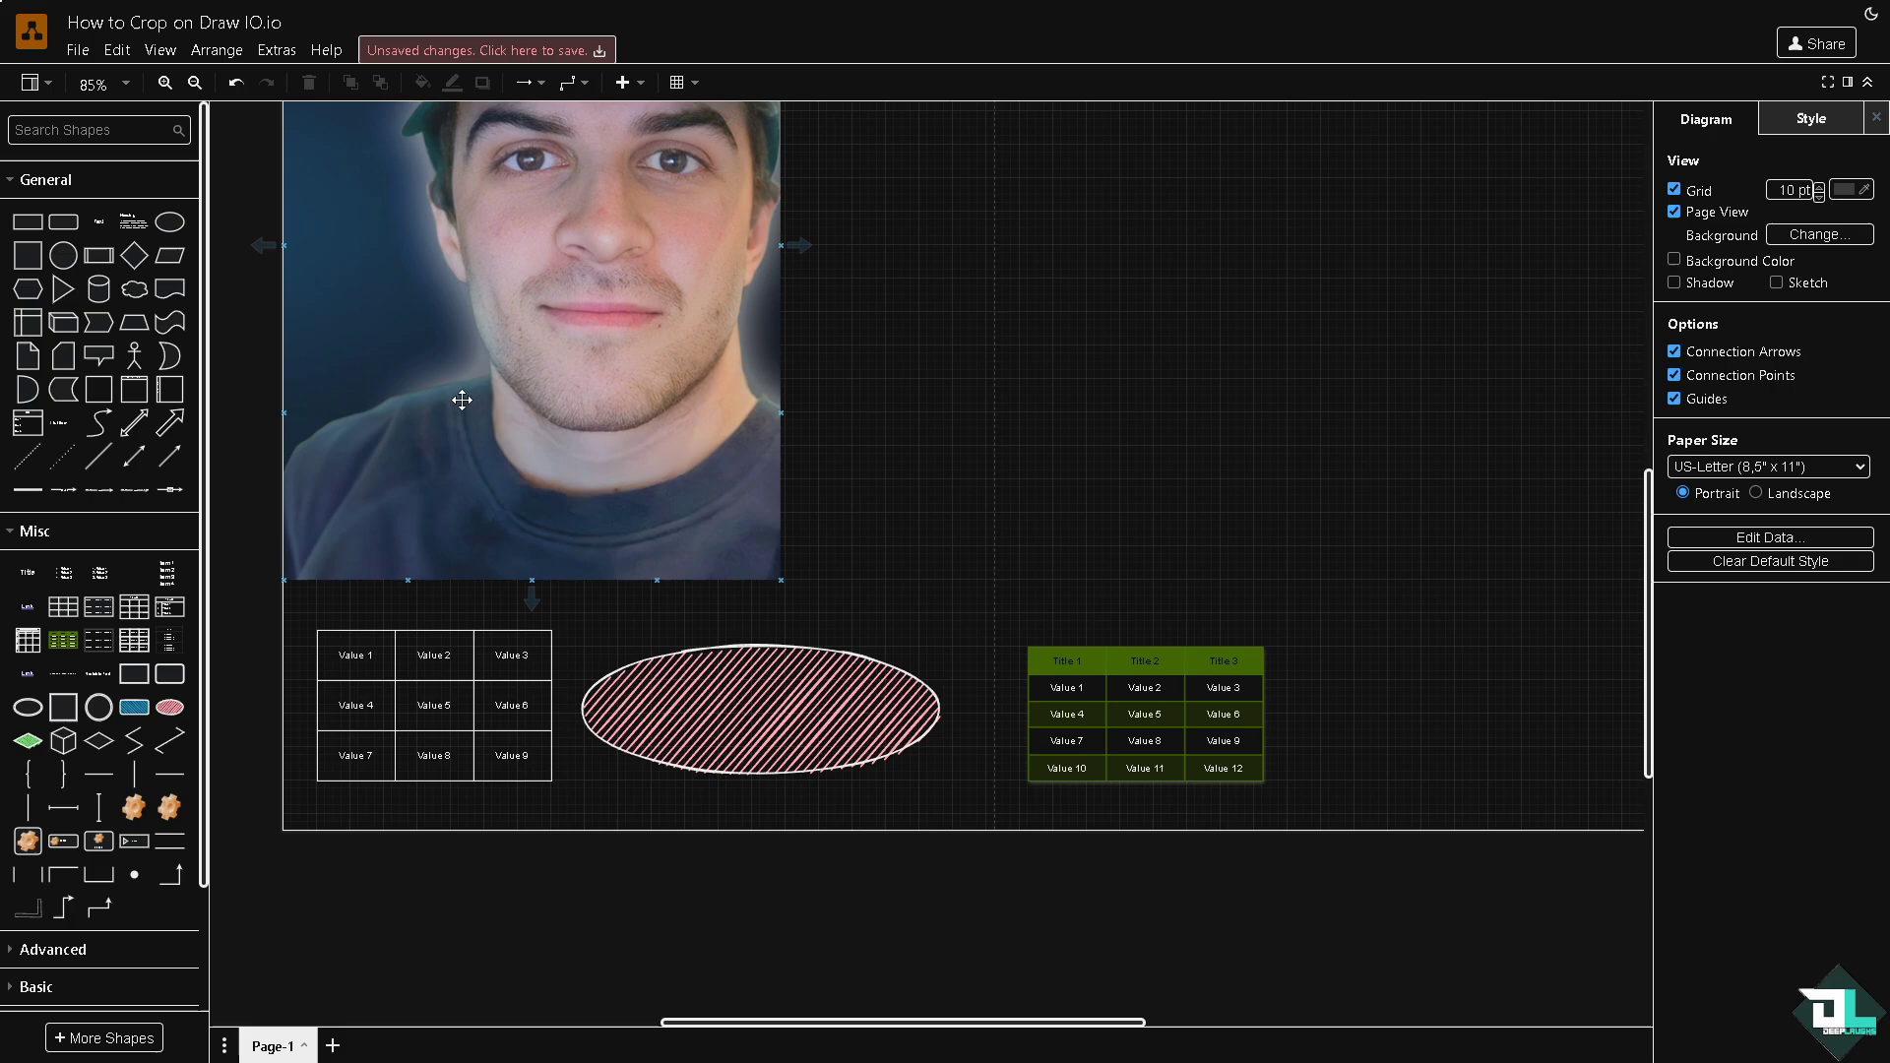
Step: Move the ellipse beside the photo, the green table below it, and the white table to its right
scroll(569, 413, up, 1)
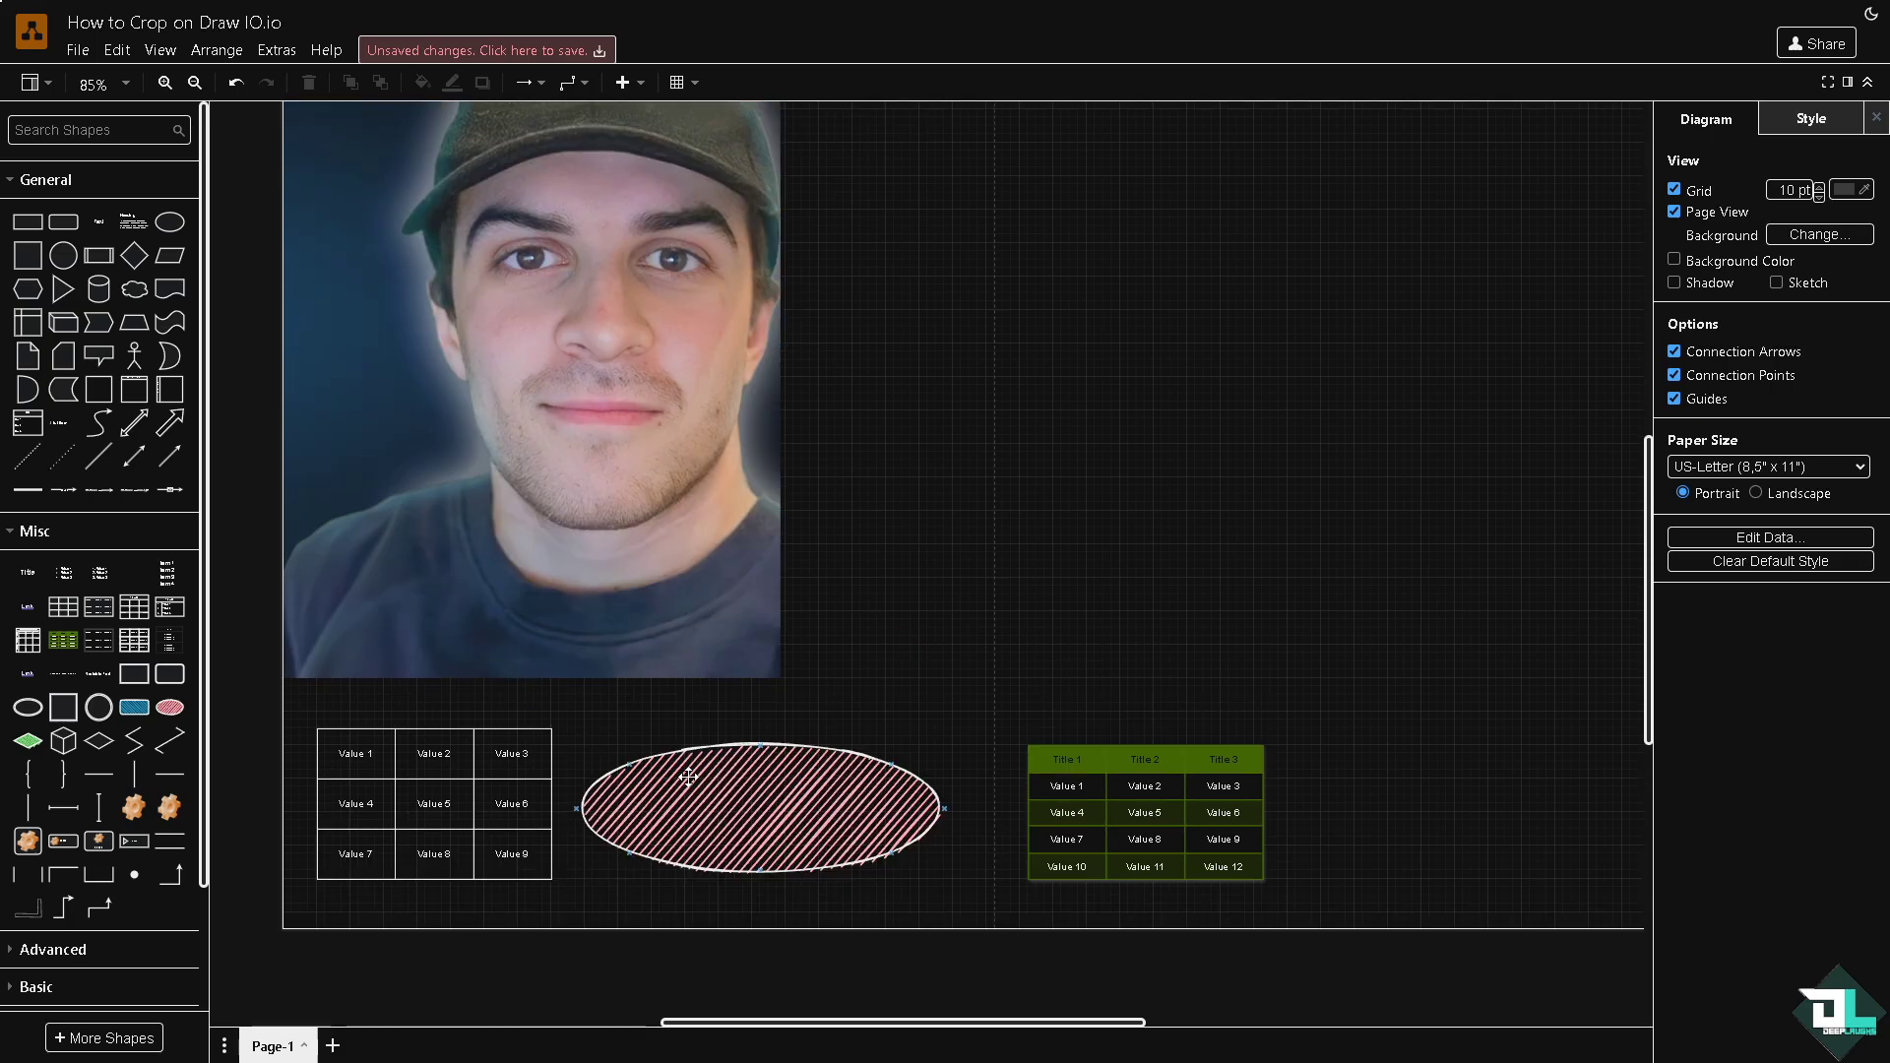
mouse_move(726, 793)
mouse_down()
mouse_move(925, 446)
mouse_move(945, 169)
mouse_move(974, 169)
mouse_up()
drag(1090, 783, 883, 384)
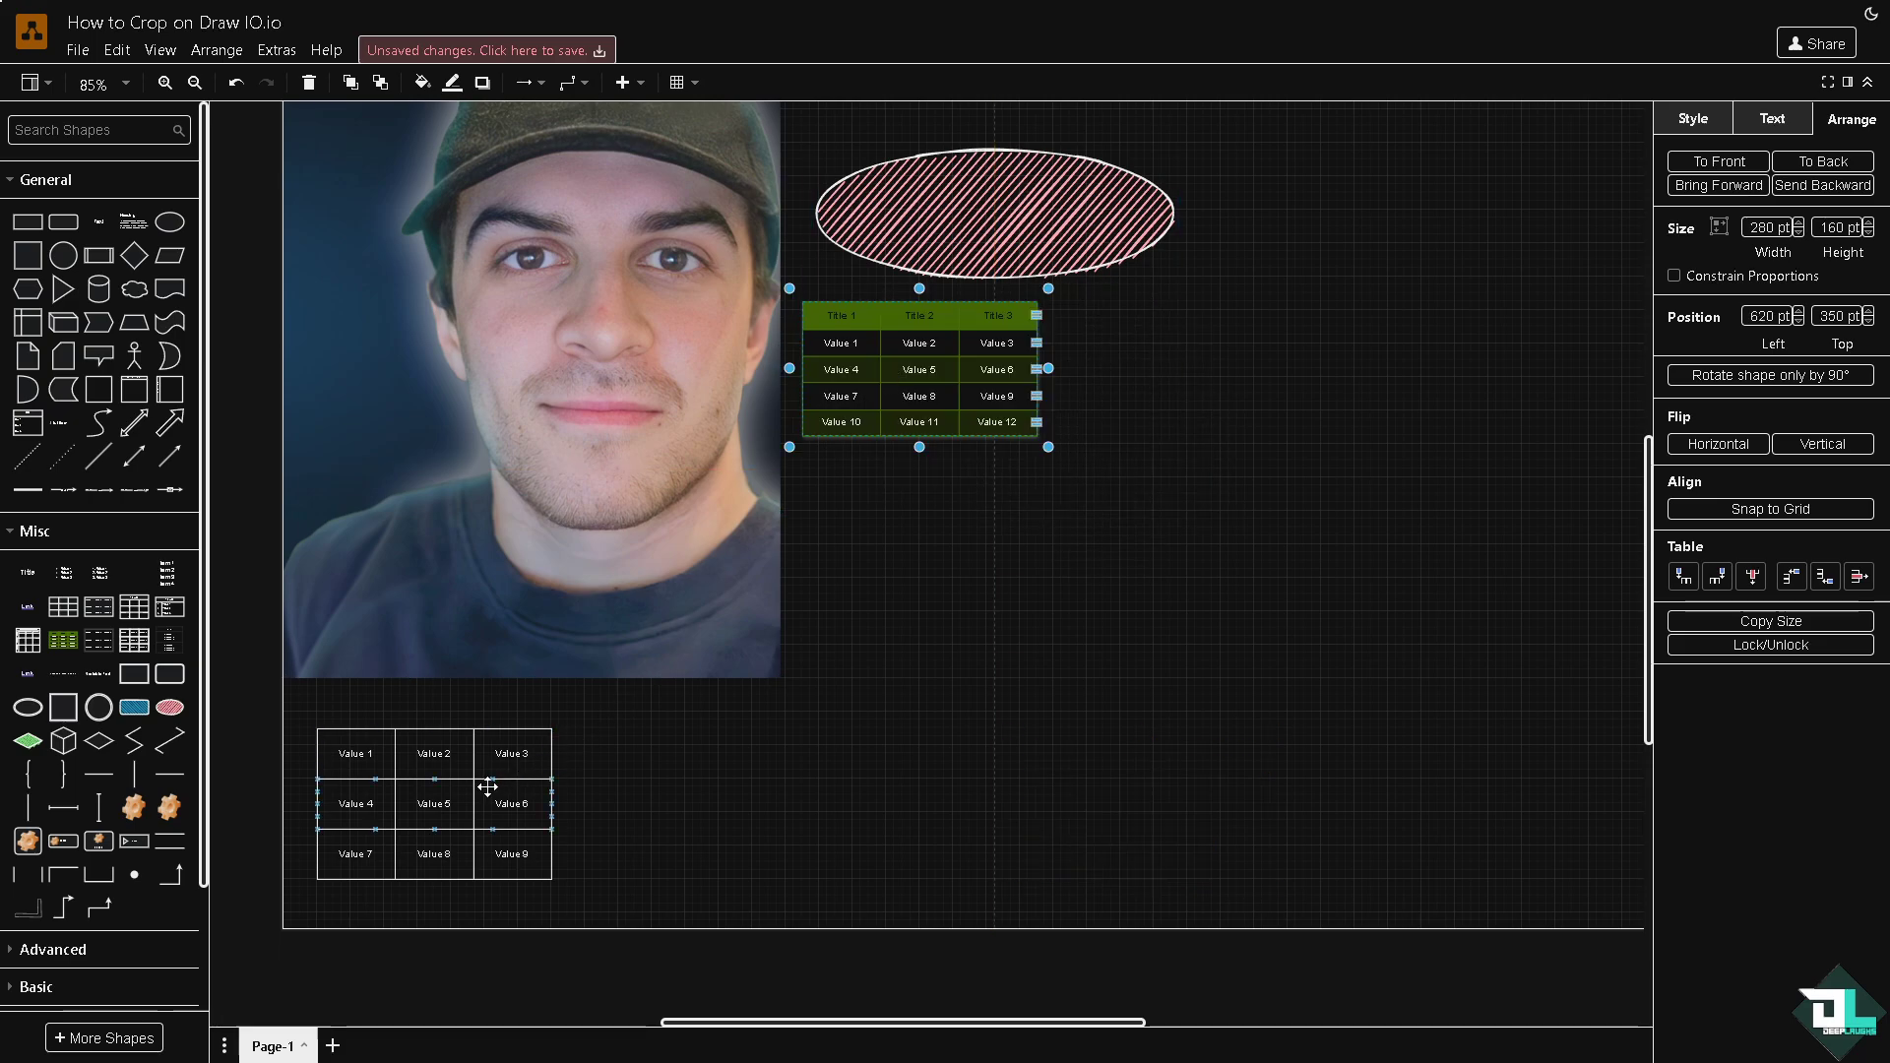
drag(435, 796, 1234, 363)
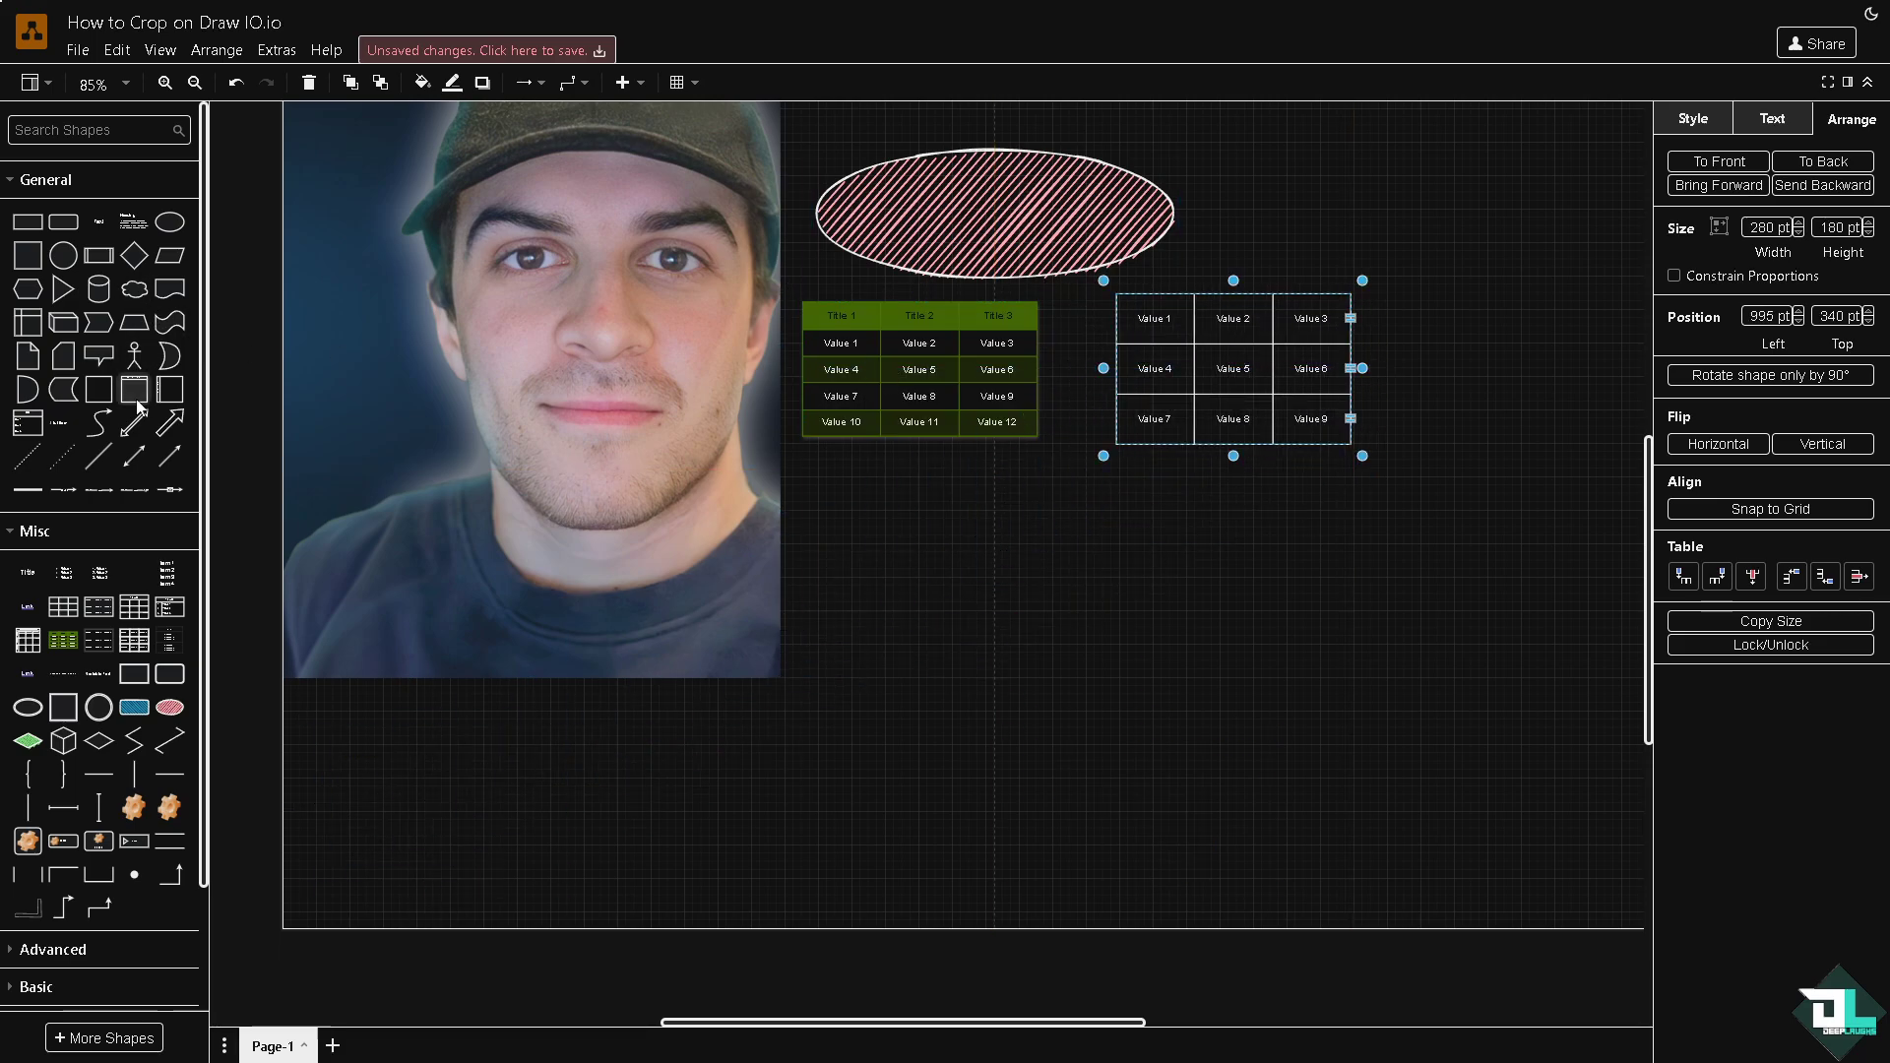
Step: Add a hollow arrow, a zigzag line and an elbow connector near the tables
drag(185, 430, 1015, 456)
scroll(64, 673, down, 3)
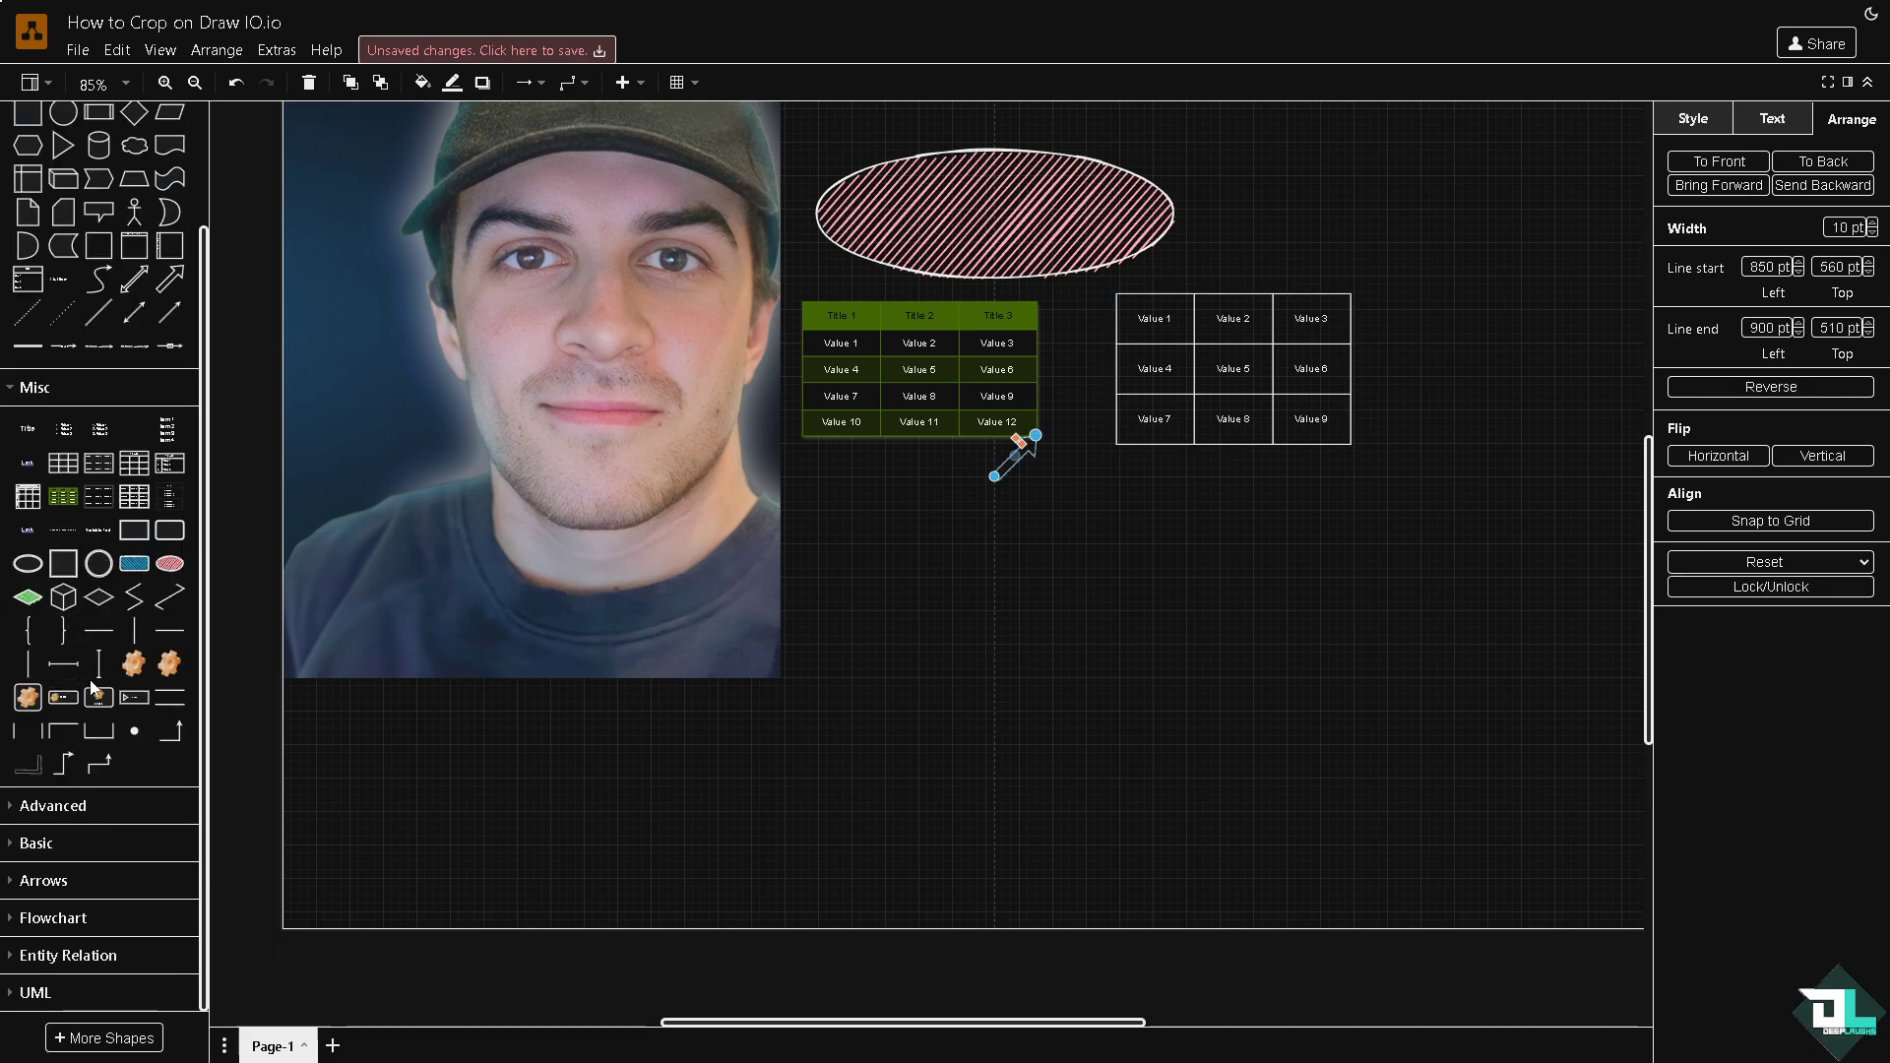
drag(169, 596, 825, 459)
mouse_move(97, 707)
drag(162, 744, 1065, 448)
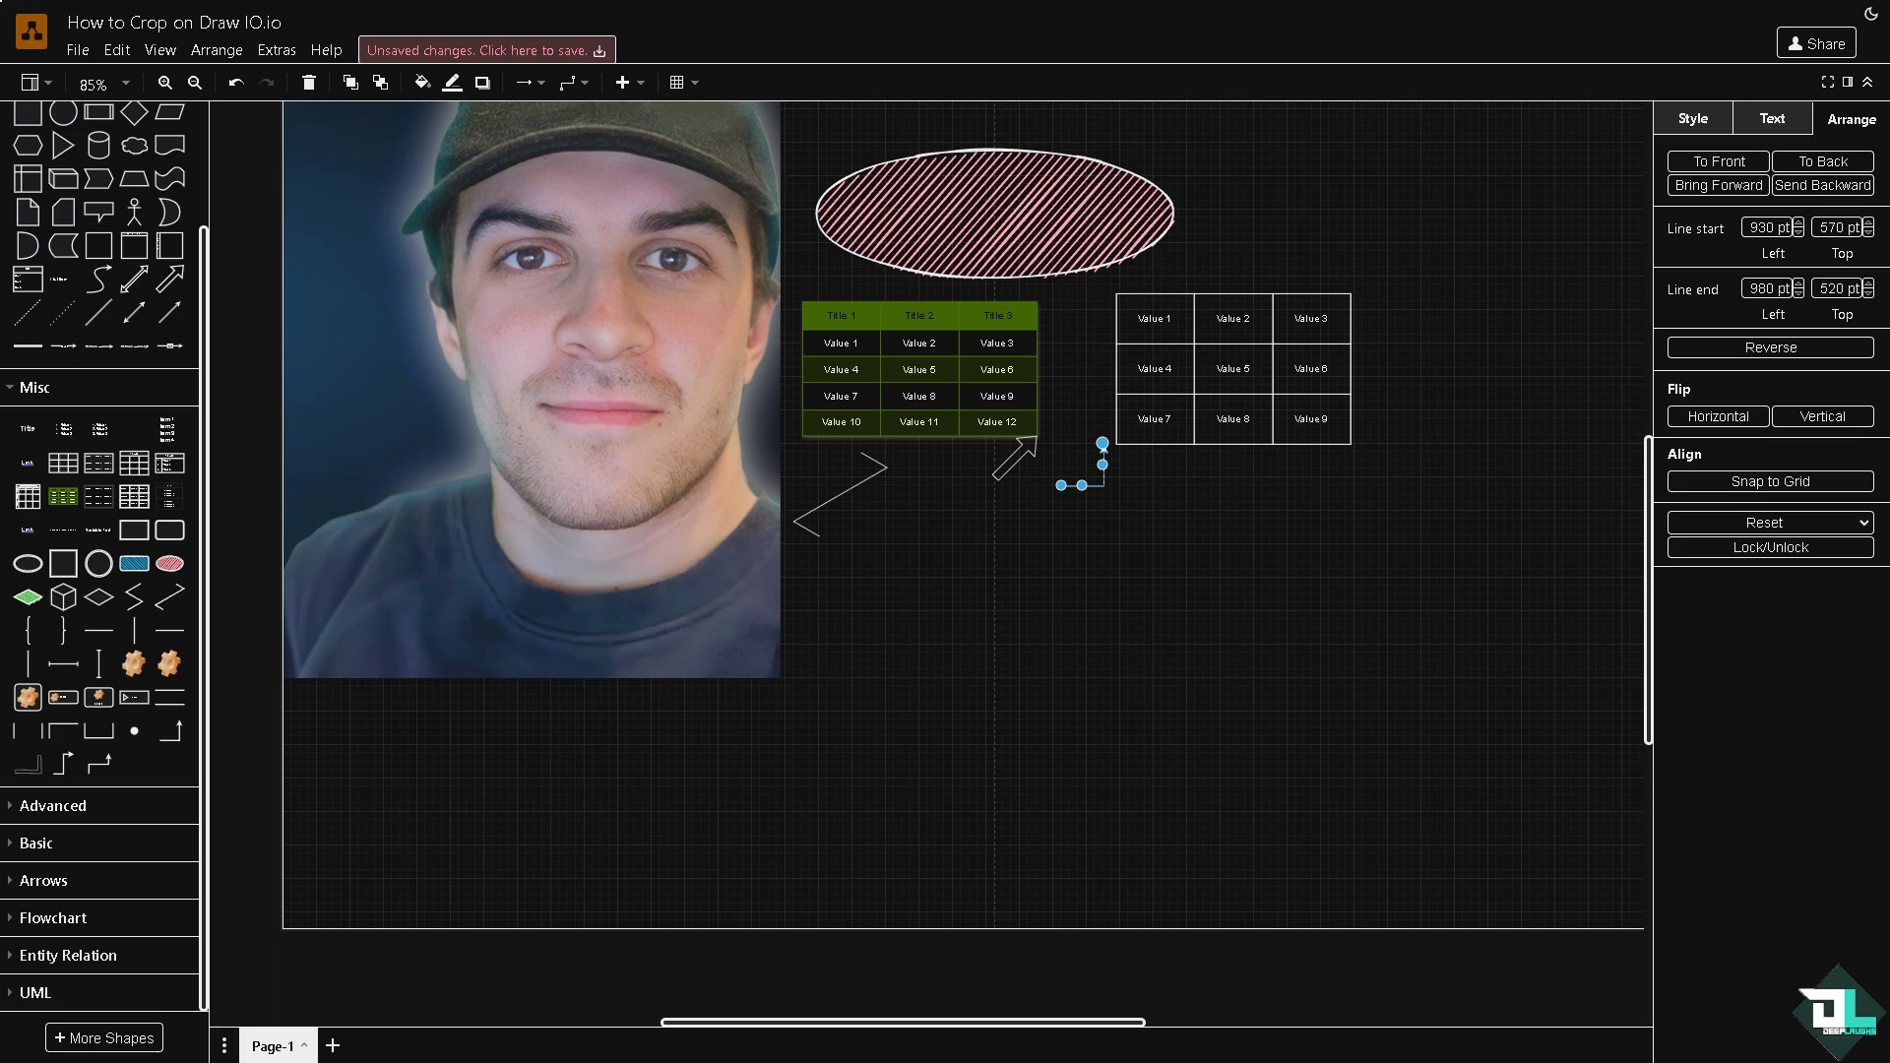
click(77, 50)
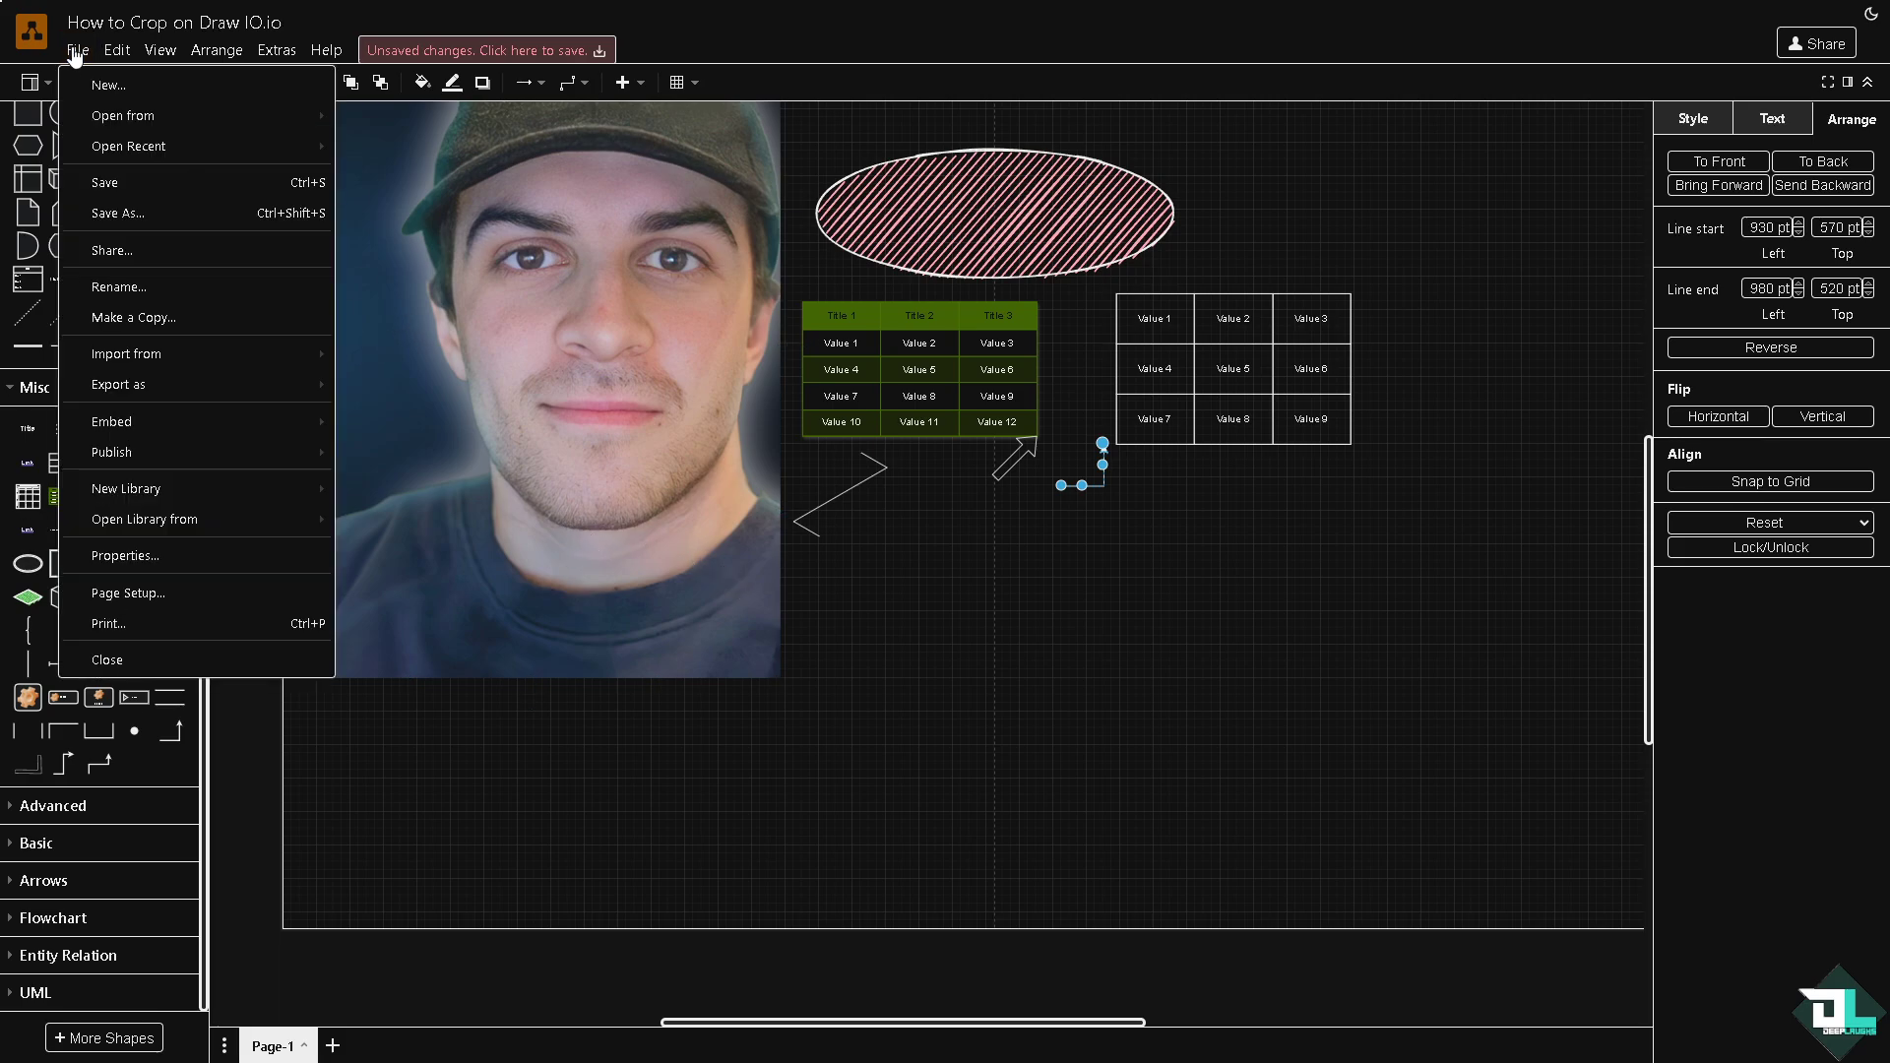
mouse_move(221, 391)
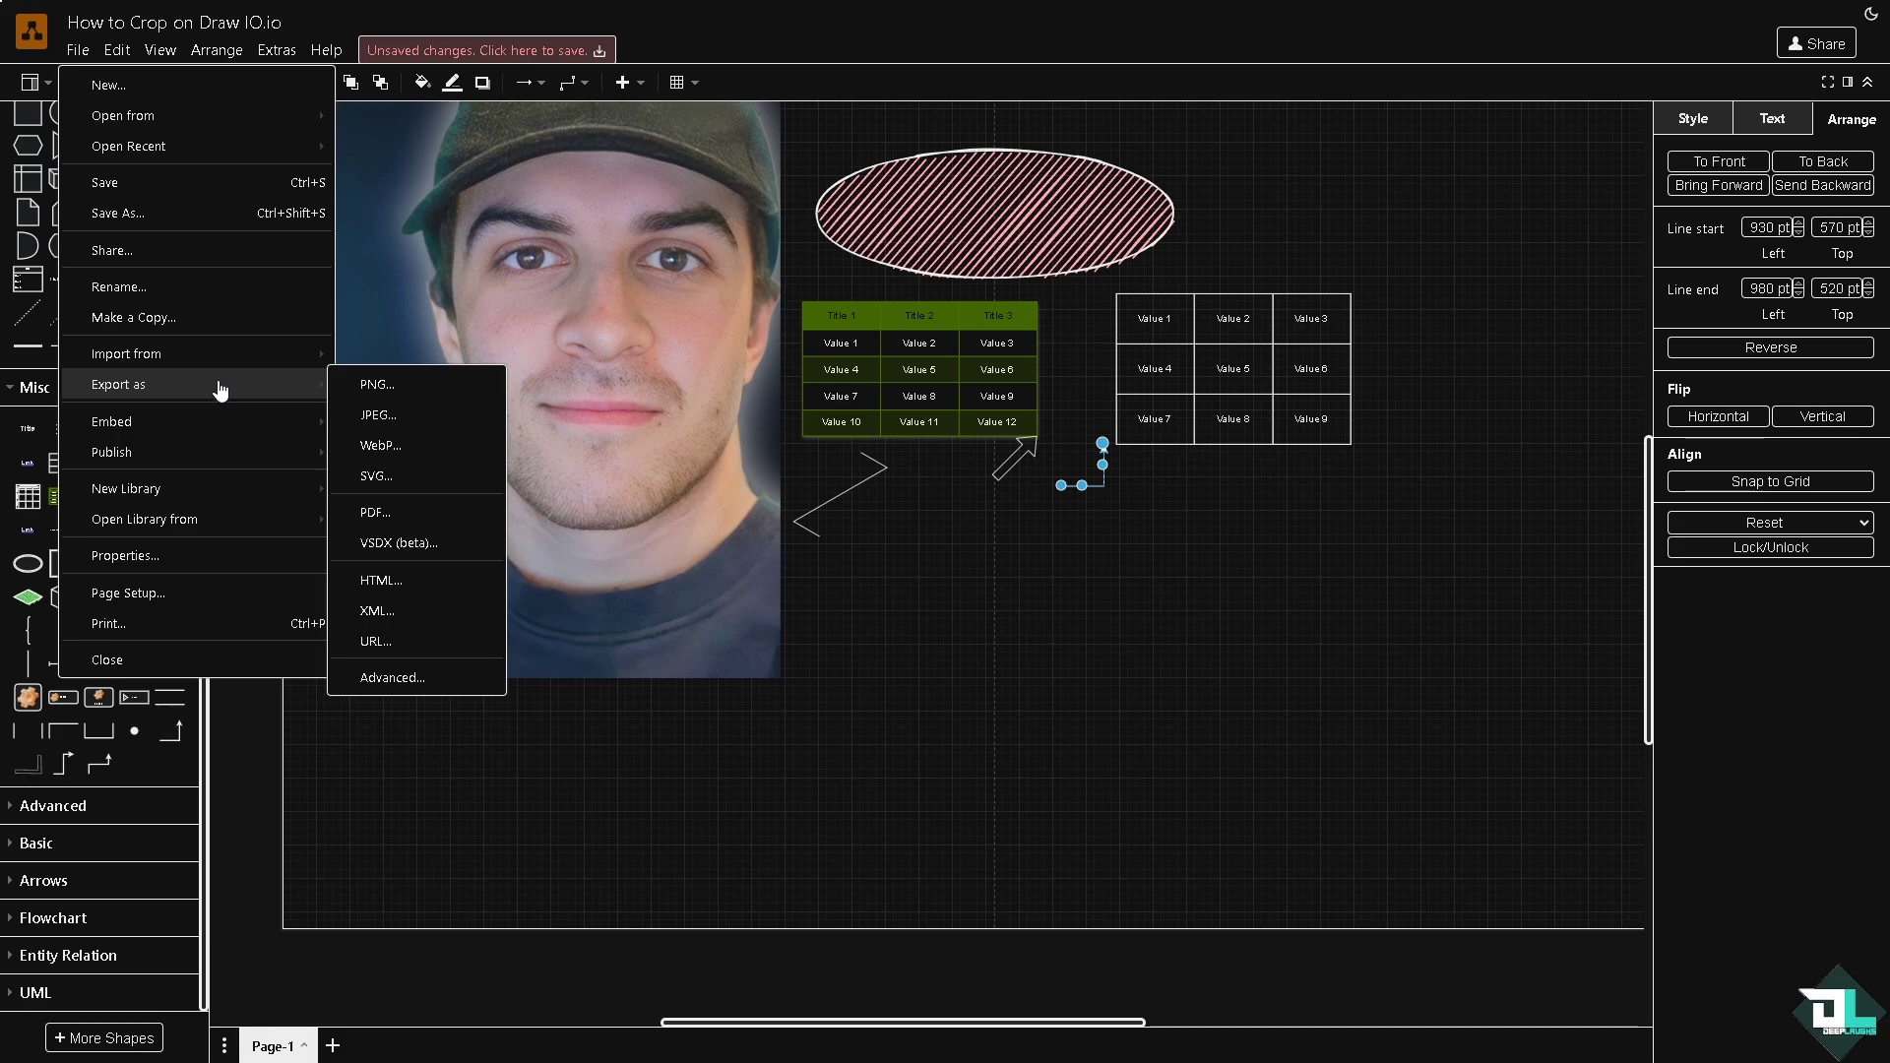
click(374, 513)
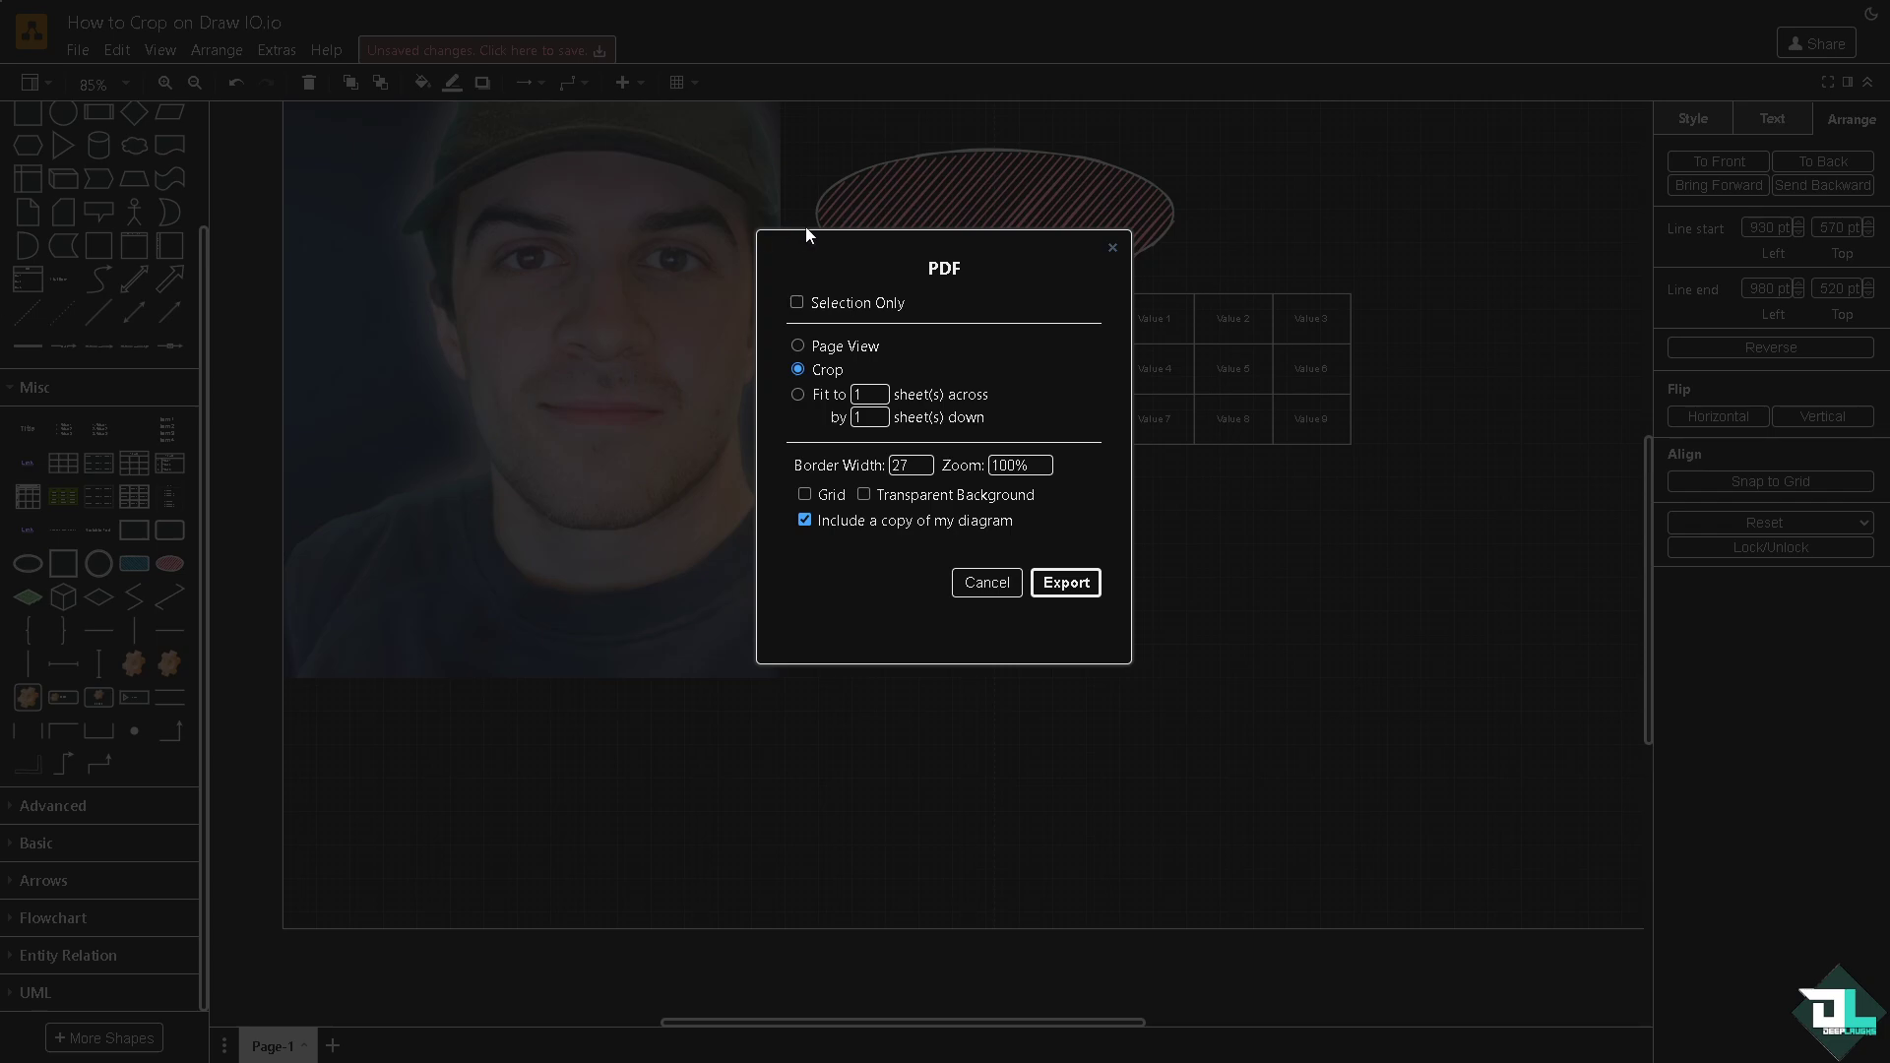
Step: Close the PDF export settings and open the PNG export settings at 100% zoom
click(1112, 248)
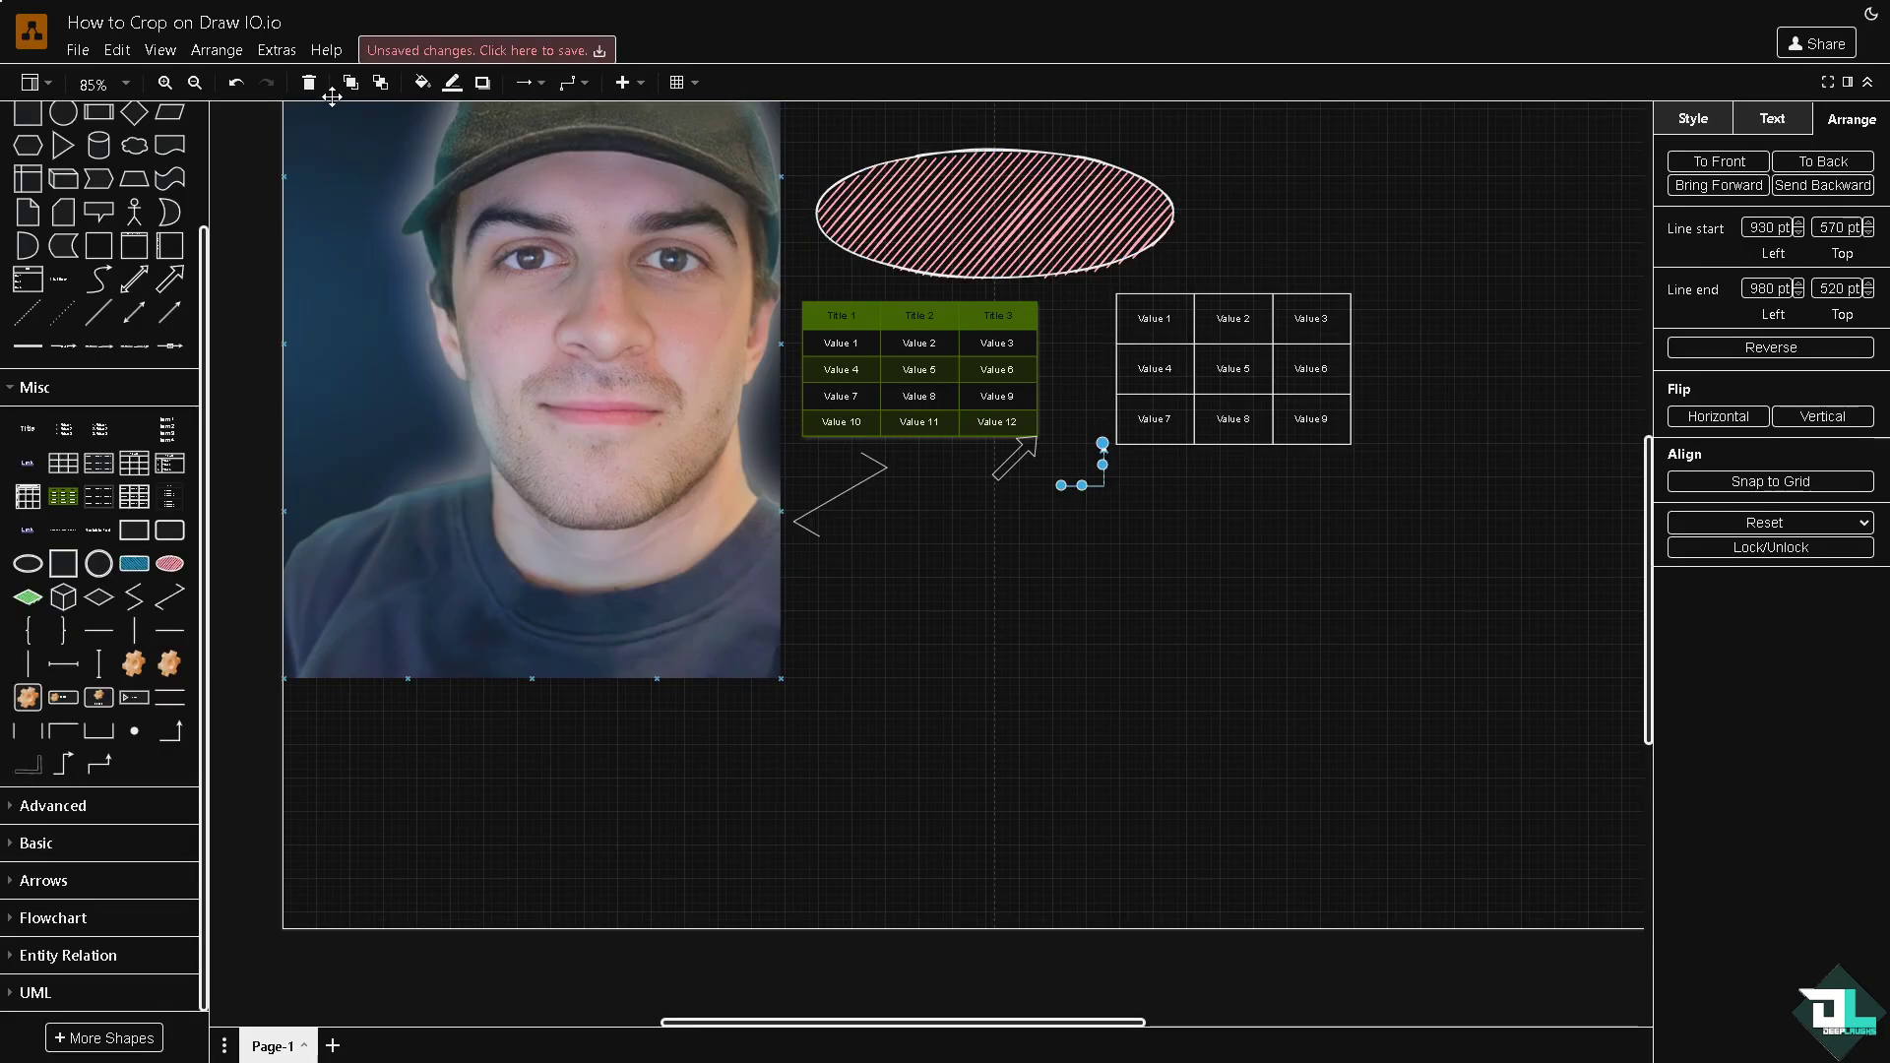
click(93, 54)
mouse_move(245, 395)
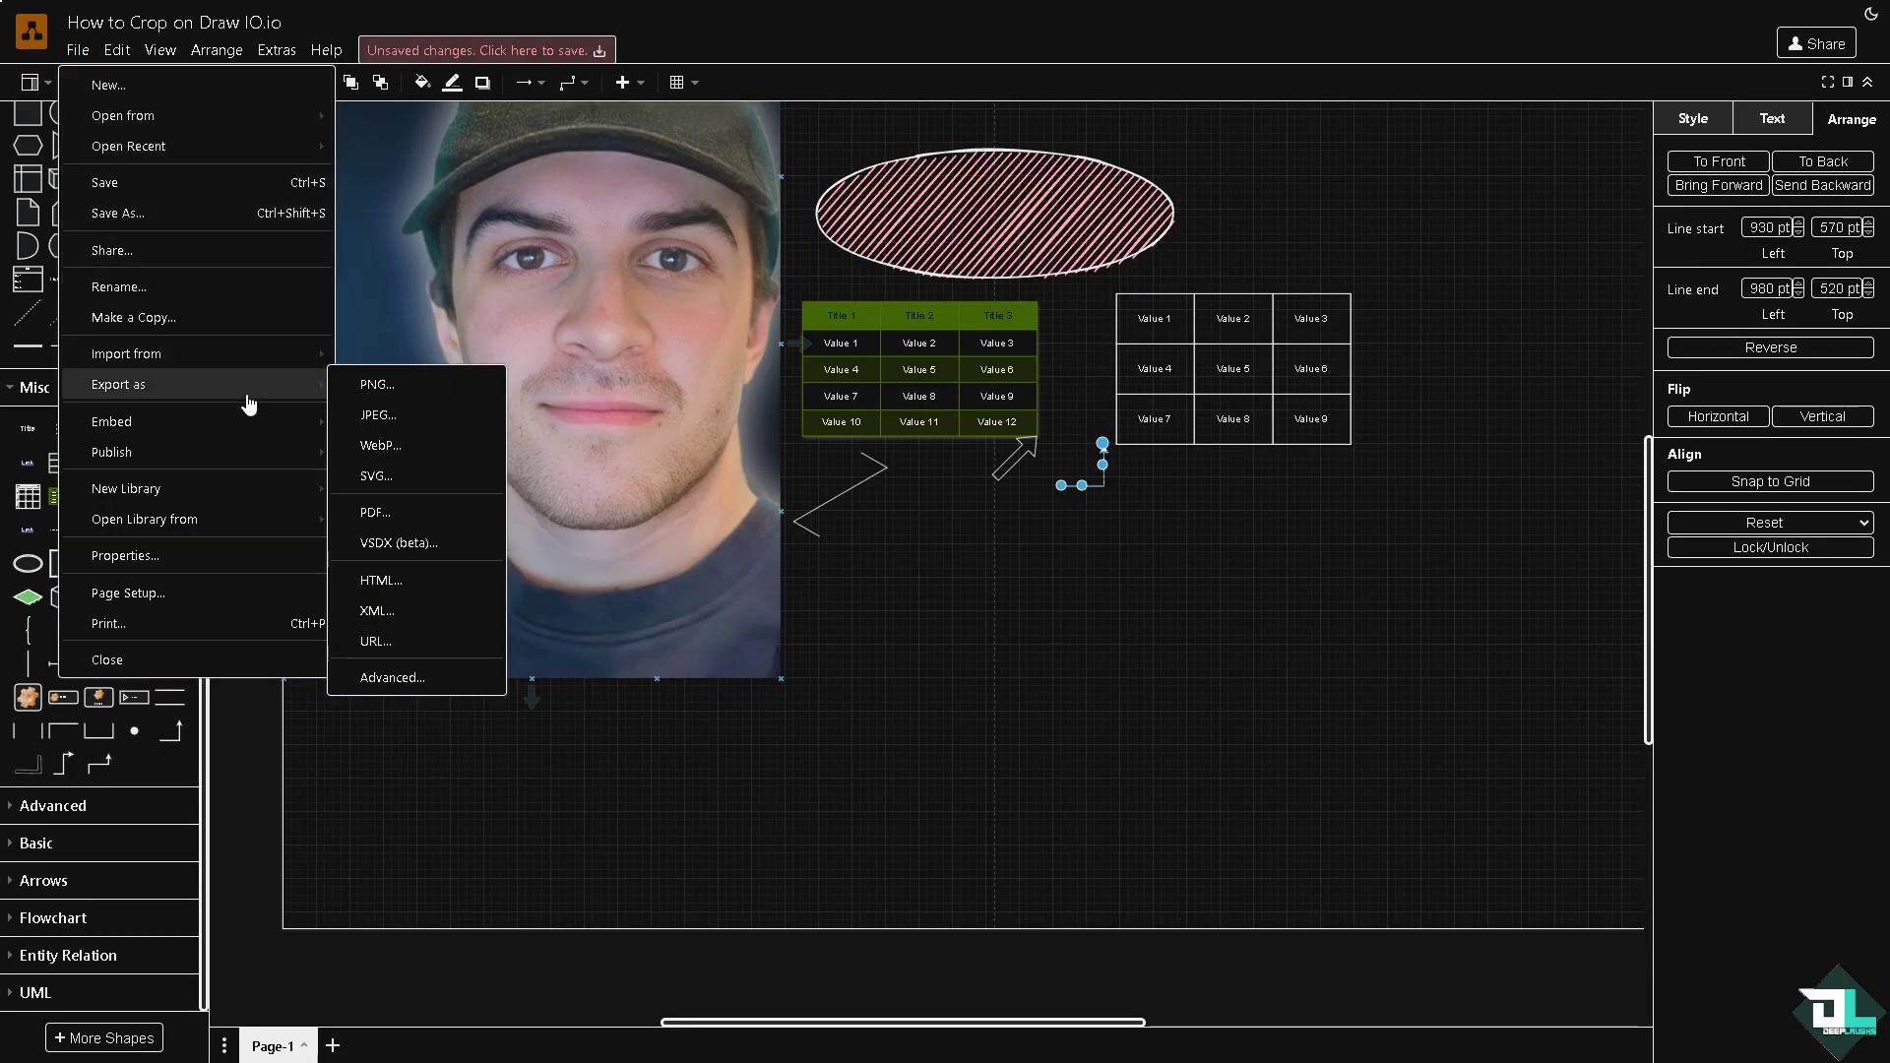
click(418, 385)
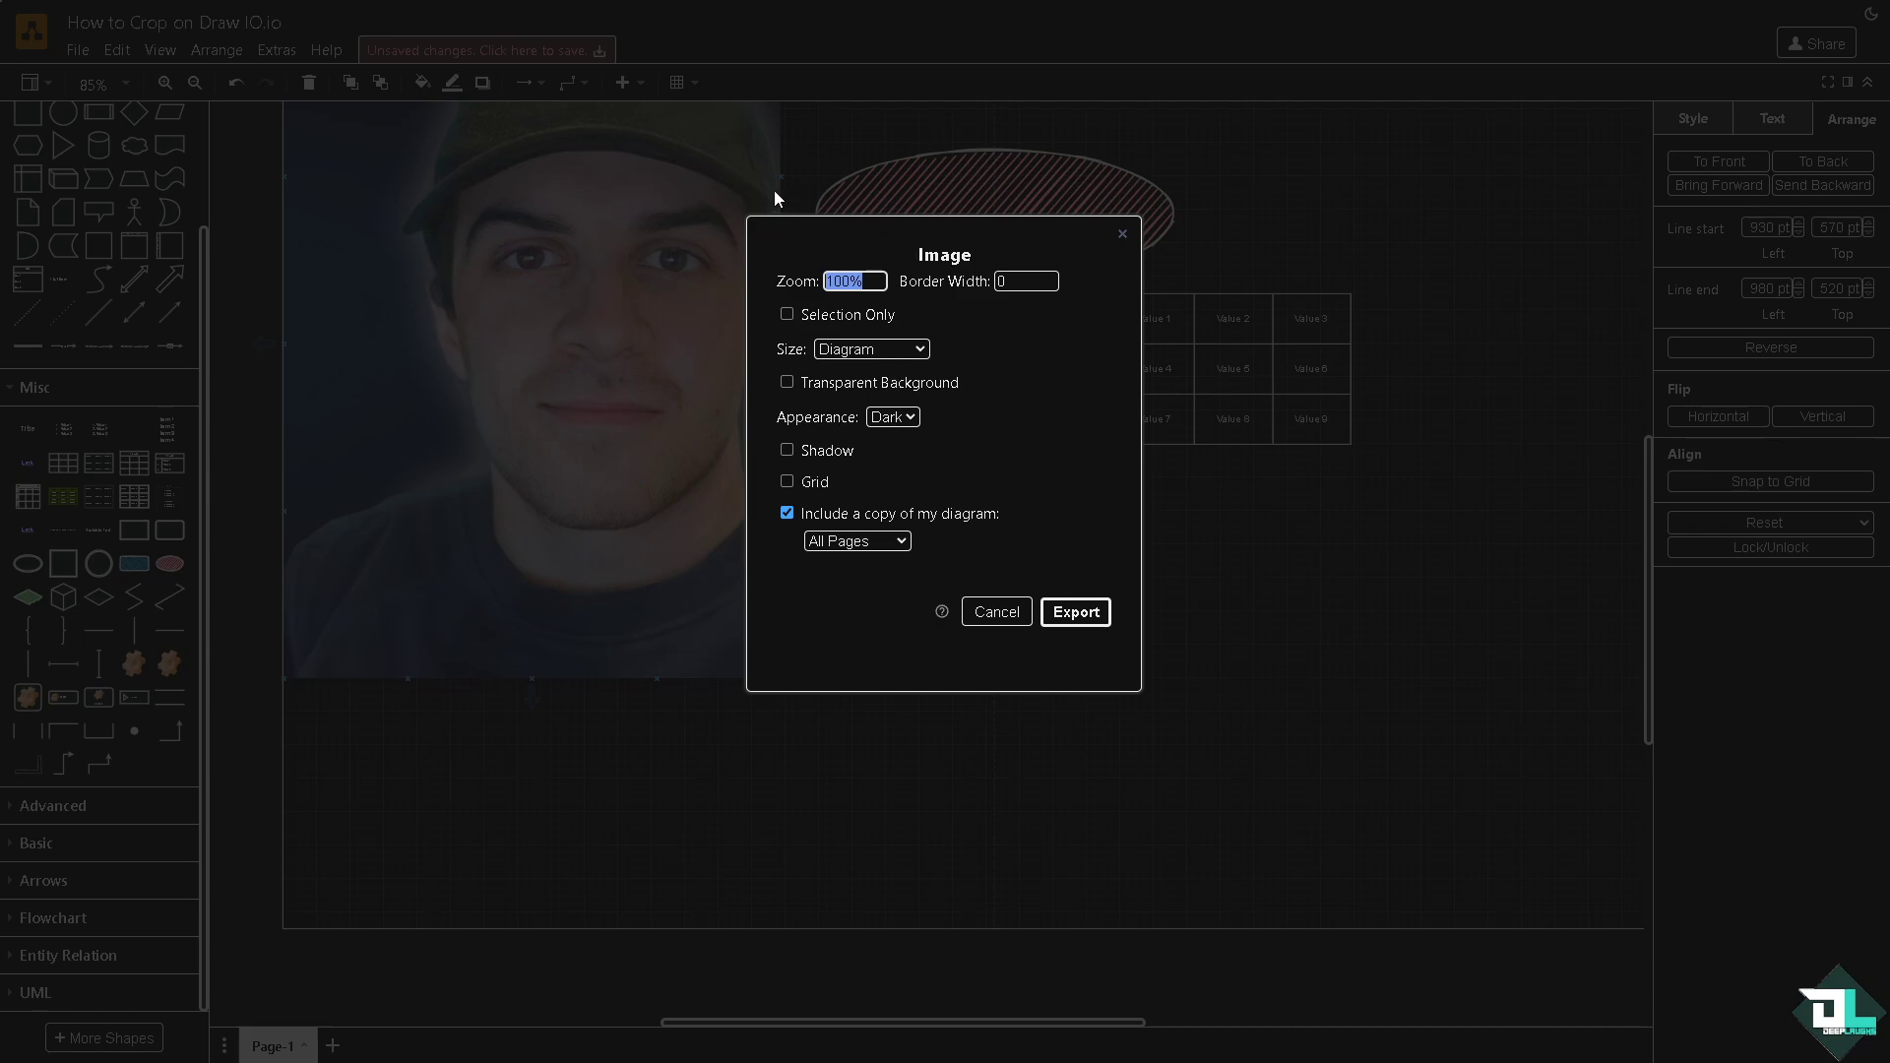
Step: Export the diagram as PNG, then open the Print dialog in Page View at 100% zoom
click(1047, 615)
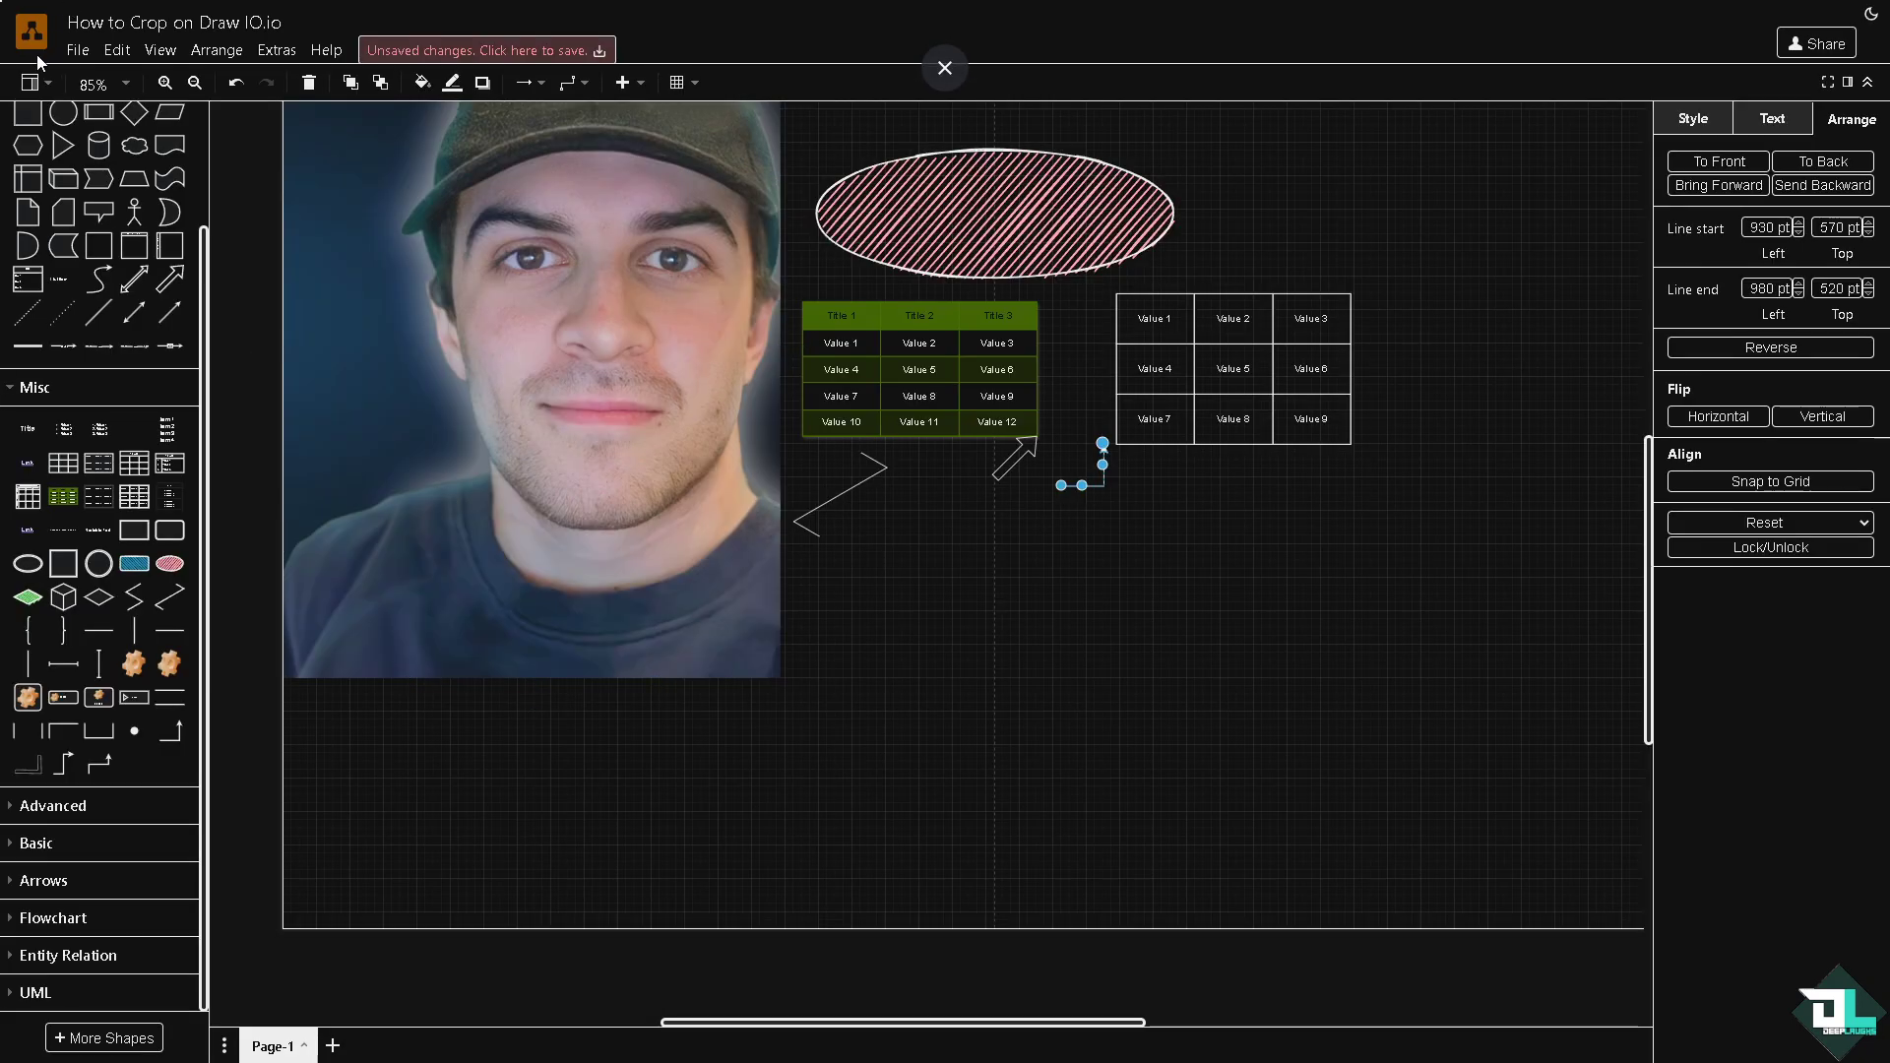
click(116, 50)
click(78, 50)
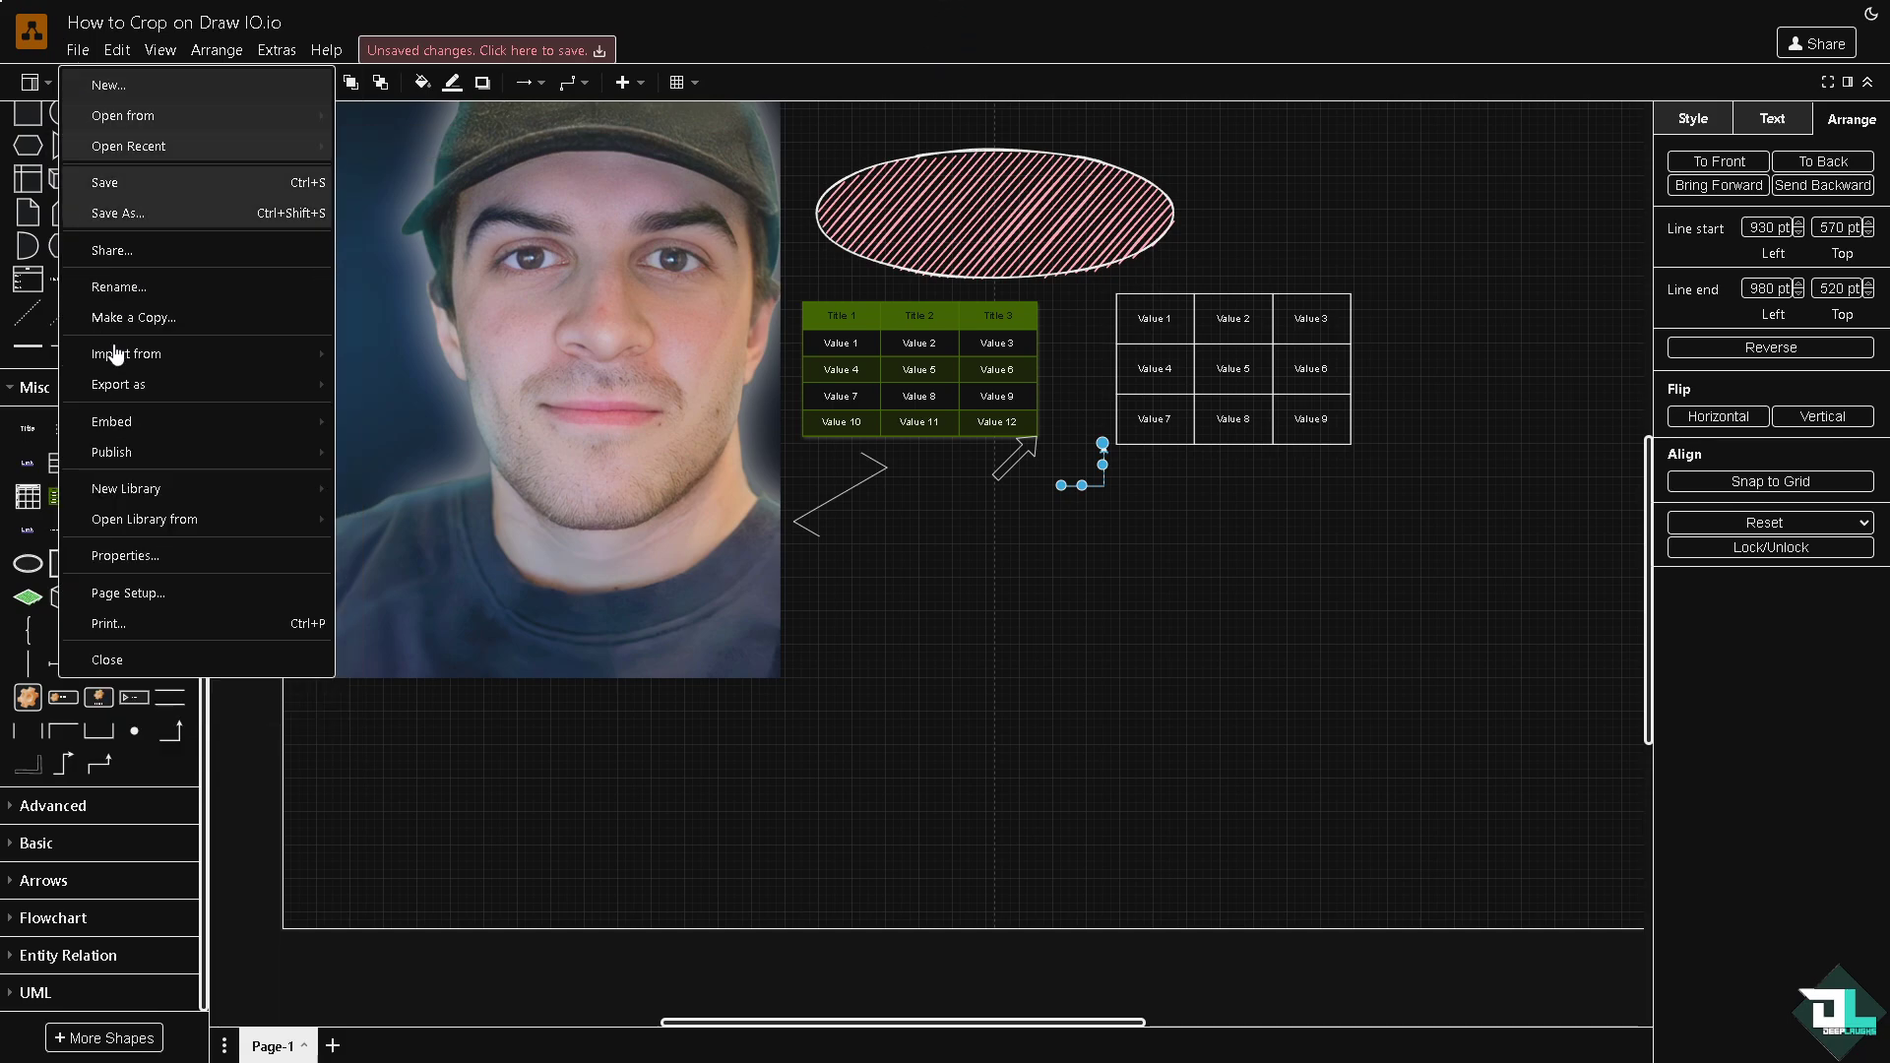
click(168, 623)
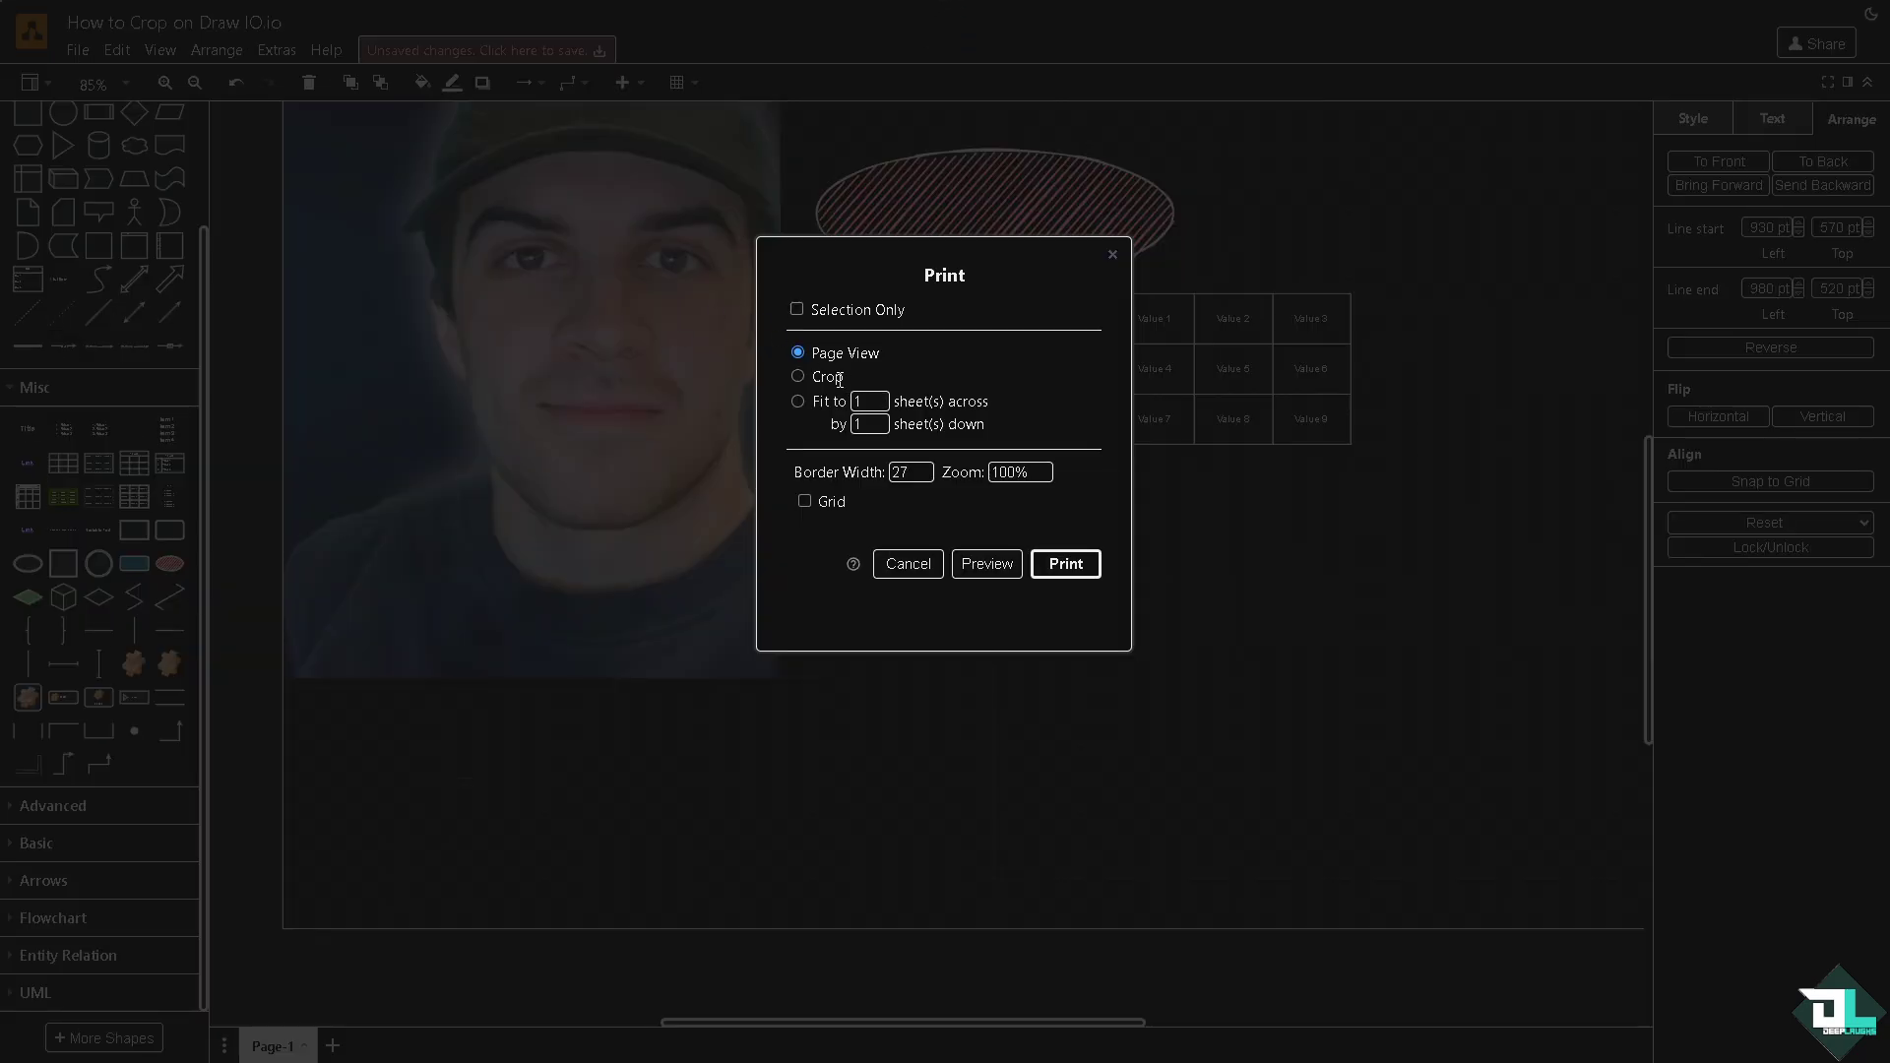